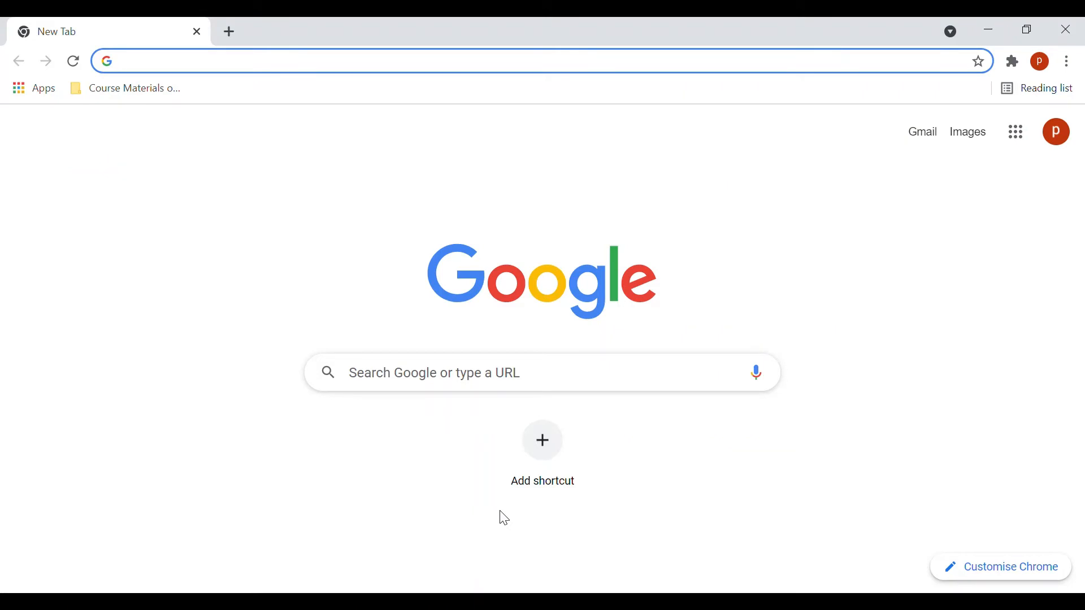
Search Google for exam wizard and open the ExamWizard index site
left_click(581, 388)
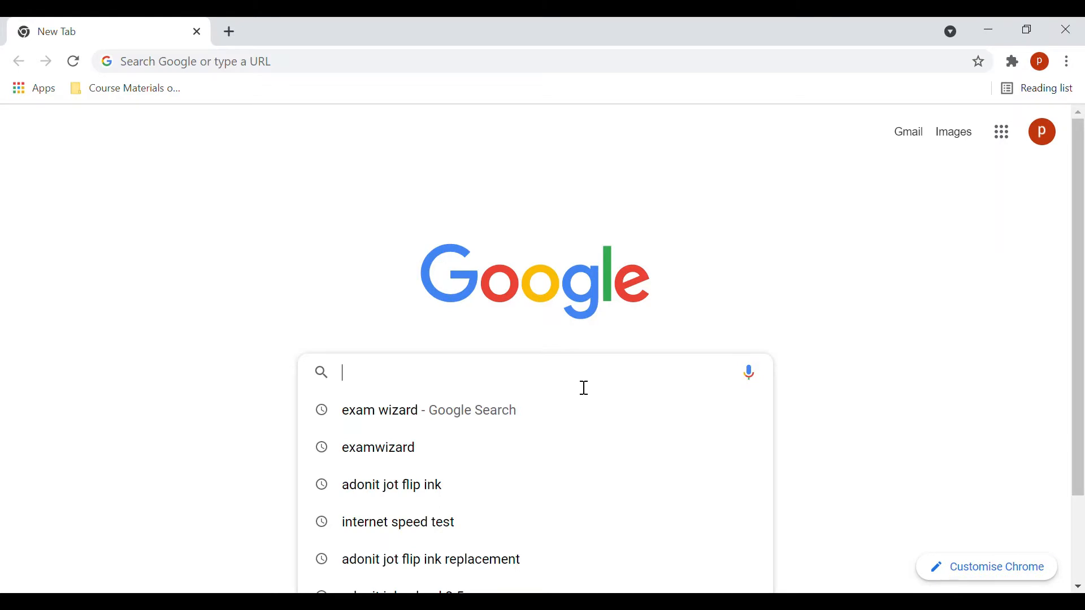
left_click(429, 419)
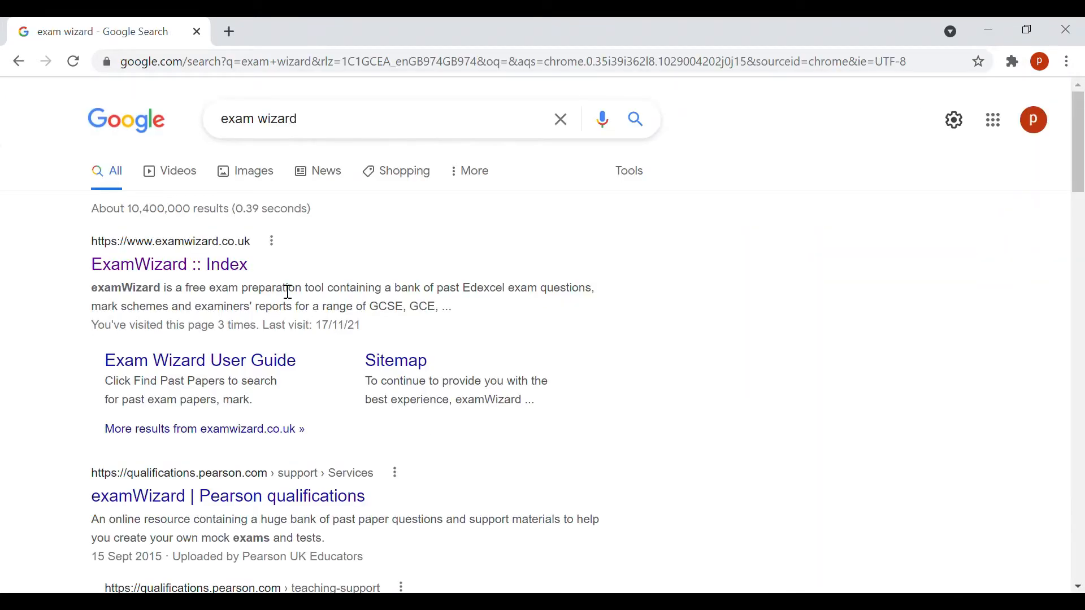
left_click(200, 274)
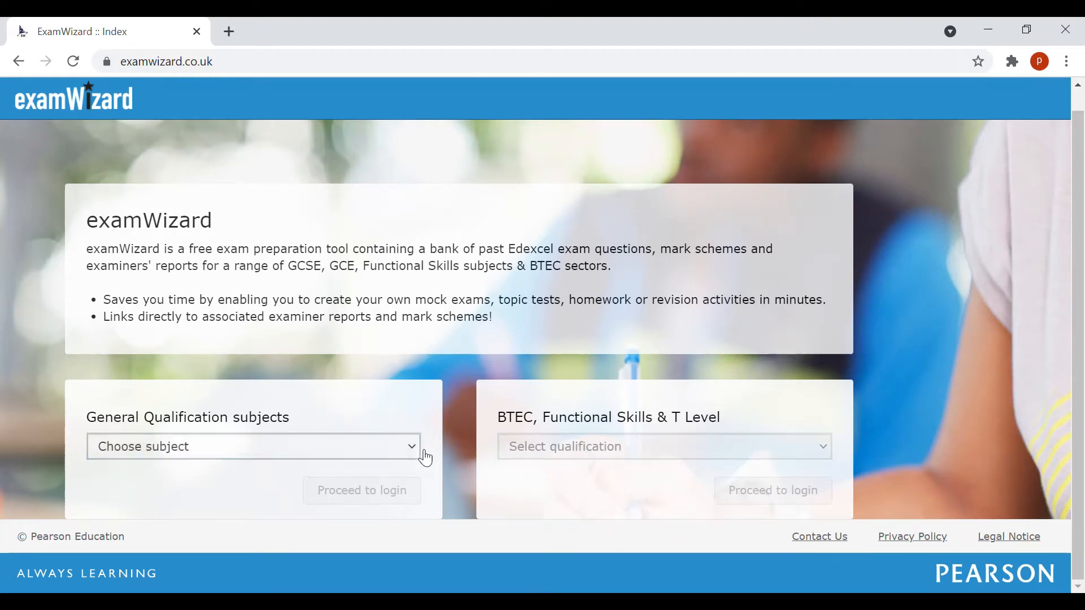
Choose Religious Studies as the General Qualification subject and log in with the prefilled credentials, accepting the terms and conditions
left_click(196, 396)
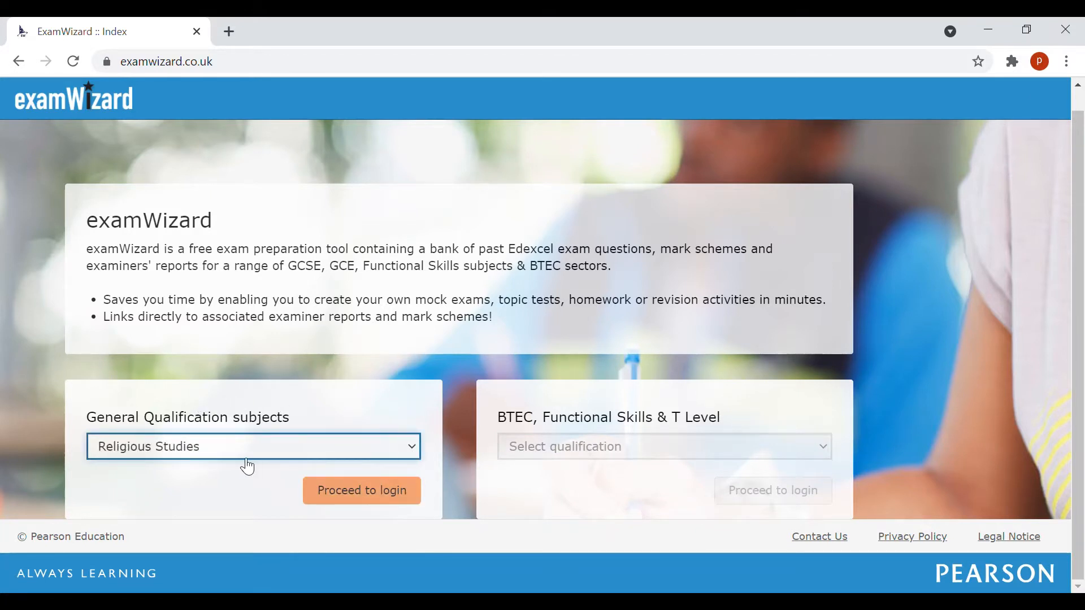
left_click(365, 501)
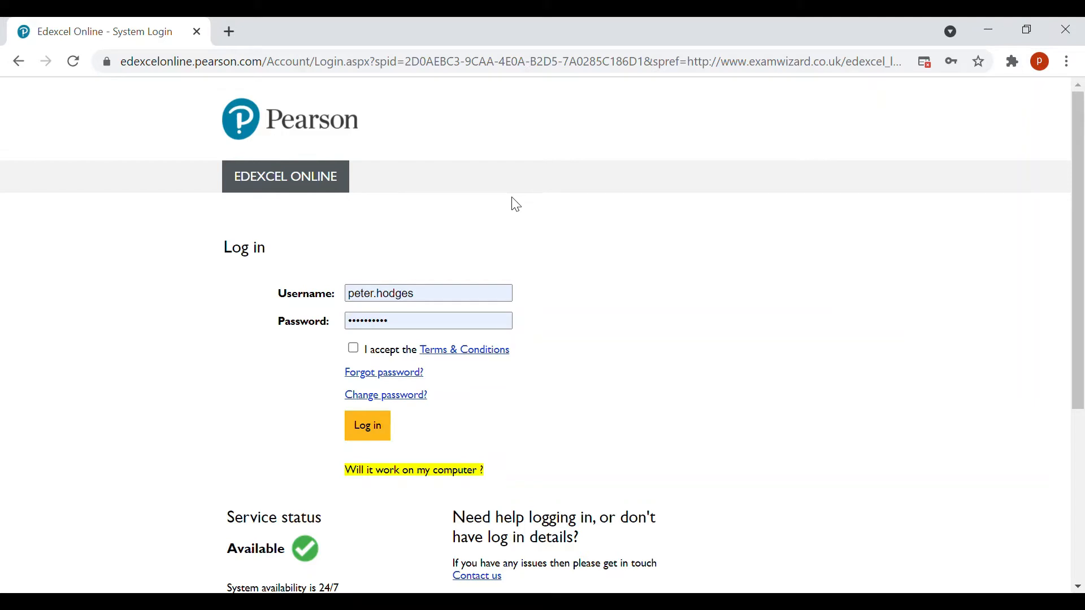
left_click(353, 348)
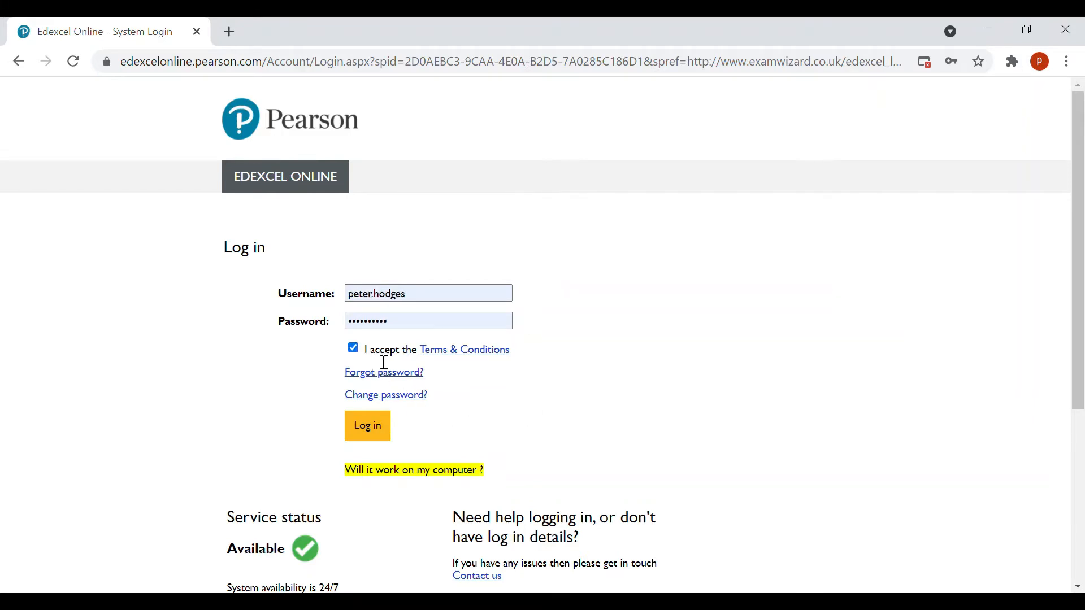
left_click(380, 432)
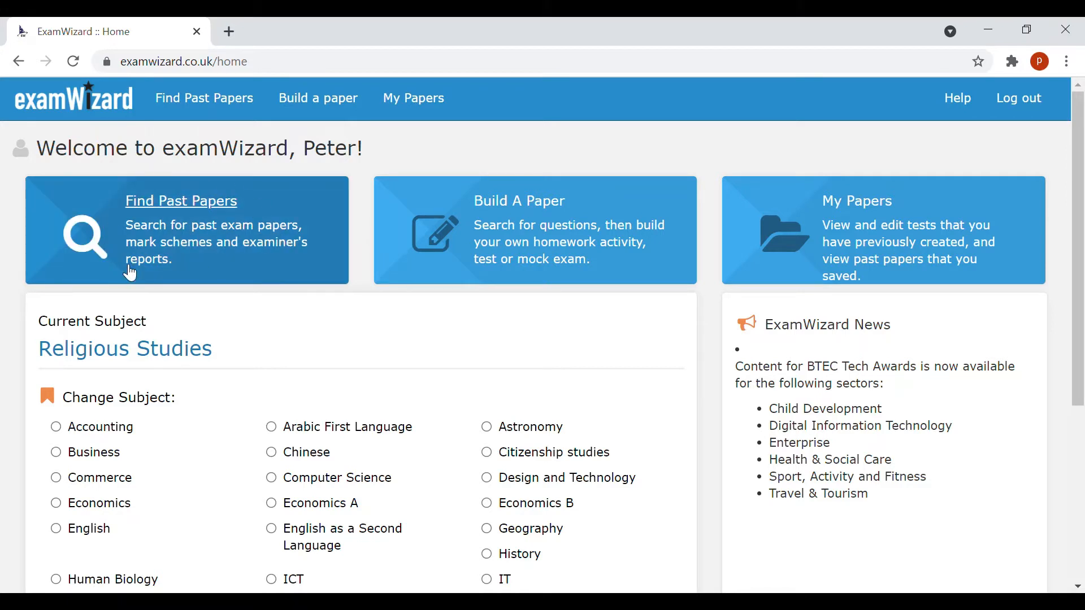
Open the past paper search and select the GCSE (9-1) qualification to list its papers
left_click(165, 217)
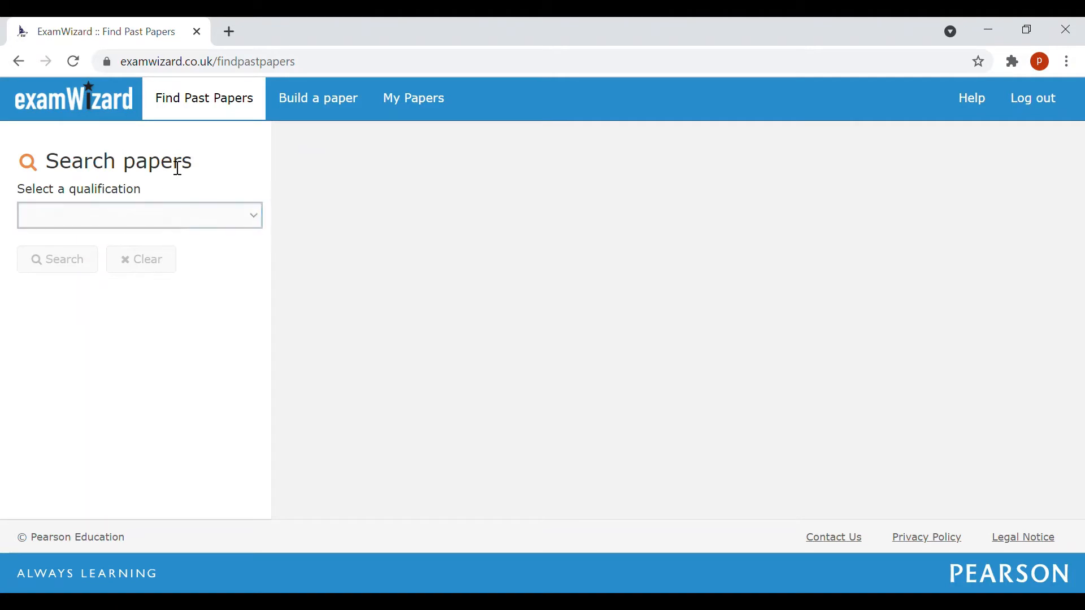
left_click(143, 223)
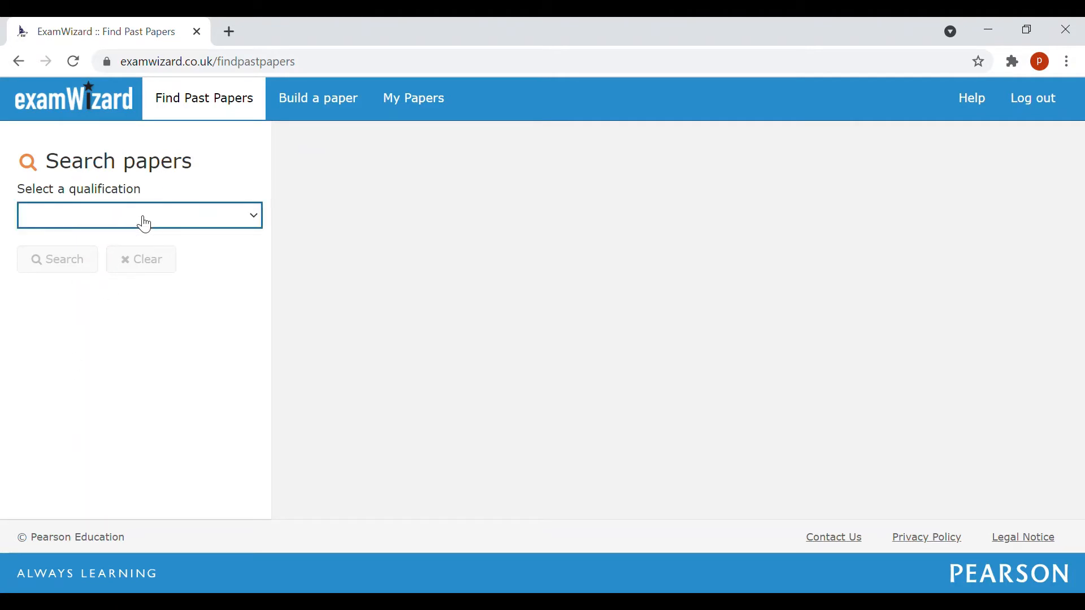
left_click(97, 264)
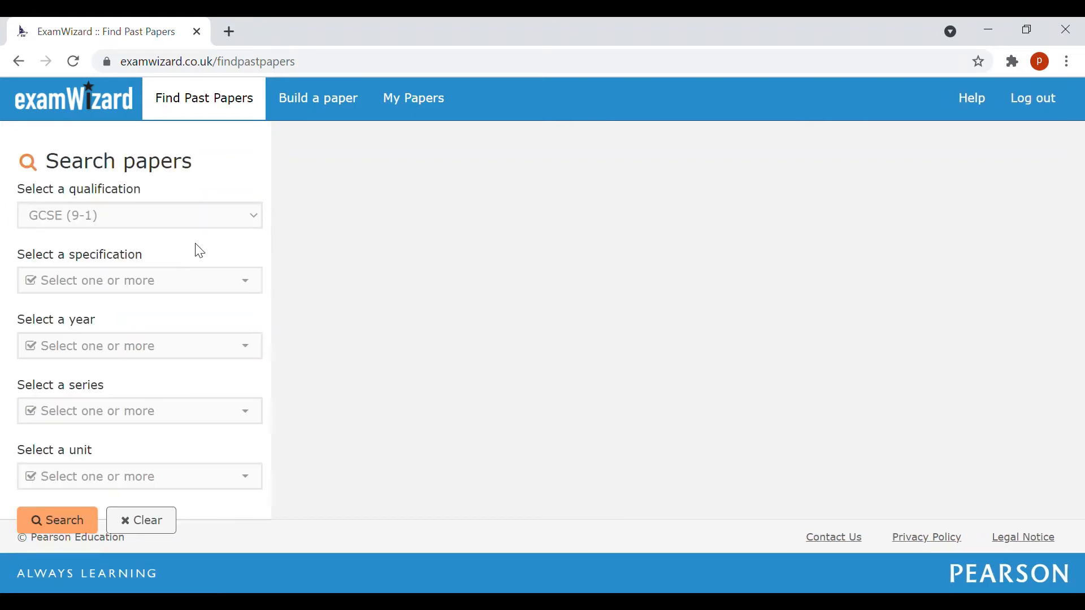
scroll(198, 252, "down", 1)
scroll(199, 252, "up", 1)
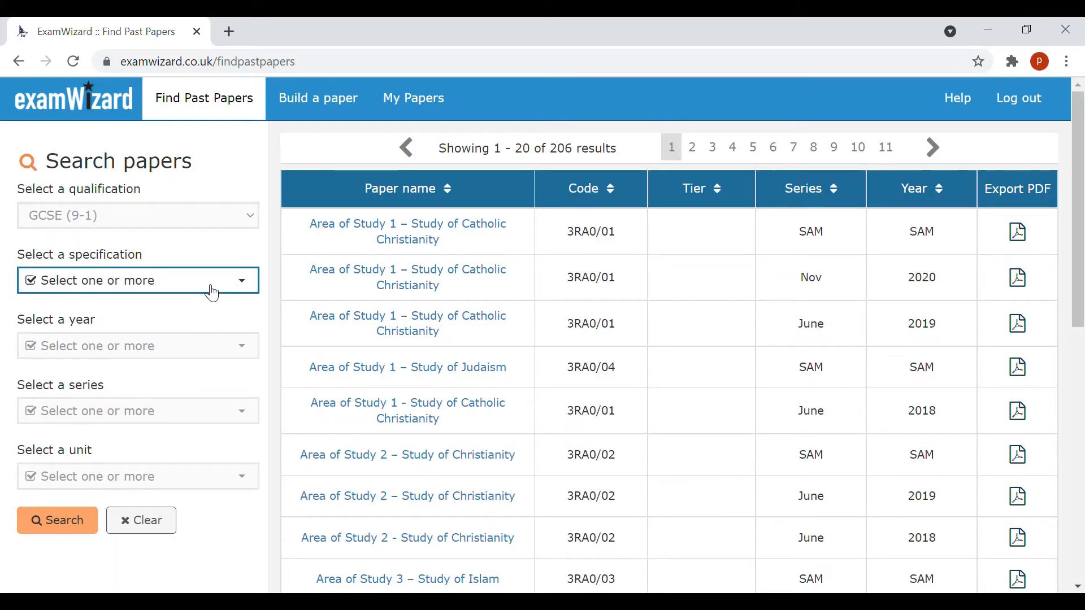
Filter the past papers by specification A: Faith and Practice in the 21st century and year SAM
left_click(213, 292)
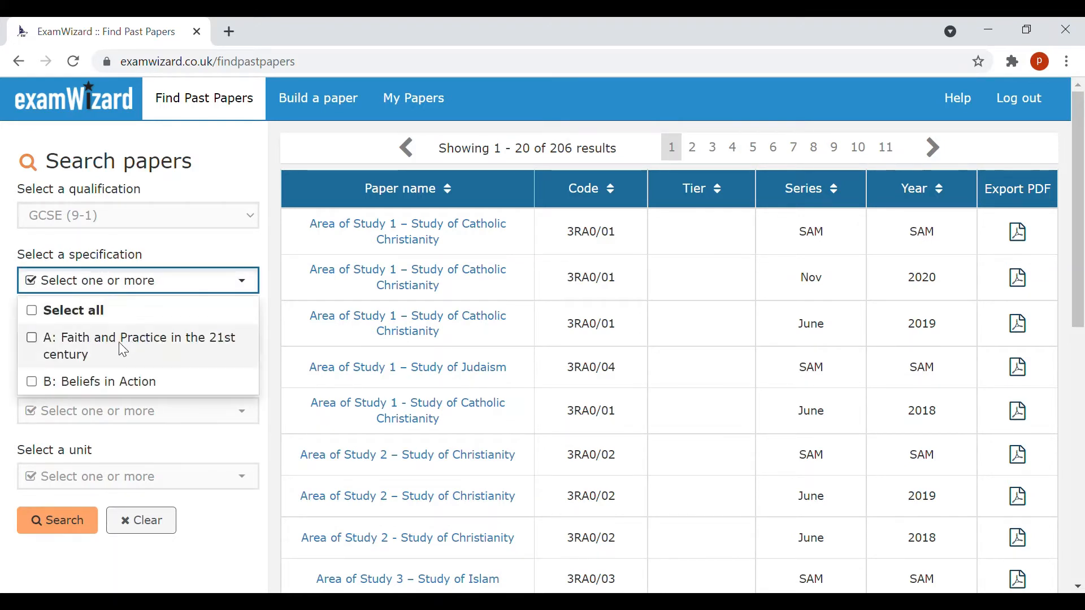
left_click(124, 350)
left_click(229, 280)
left_click(194, 347)
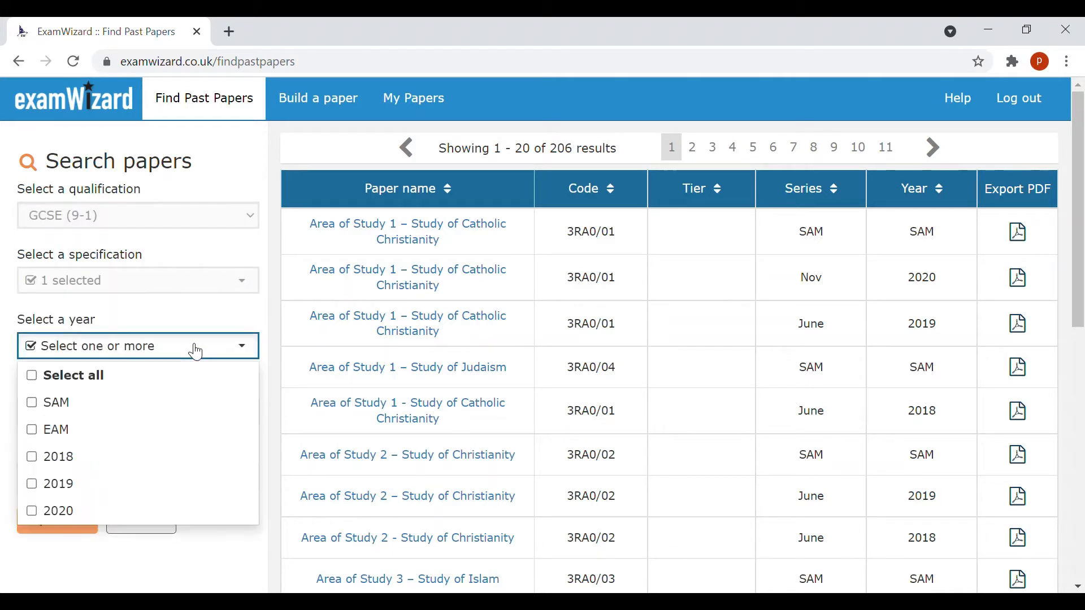
left_click(31, 408)
left_click(144, 346)
Search for past papers in the SAM series with the unit Paper 1A Catholic Christianity
left_click(156, 413)
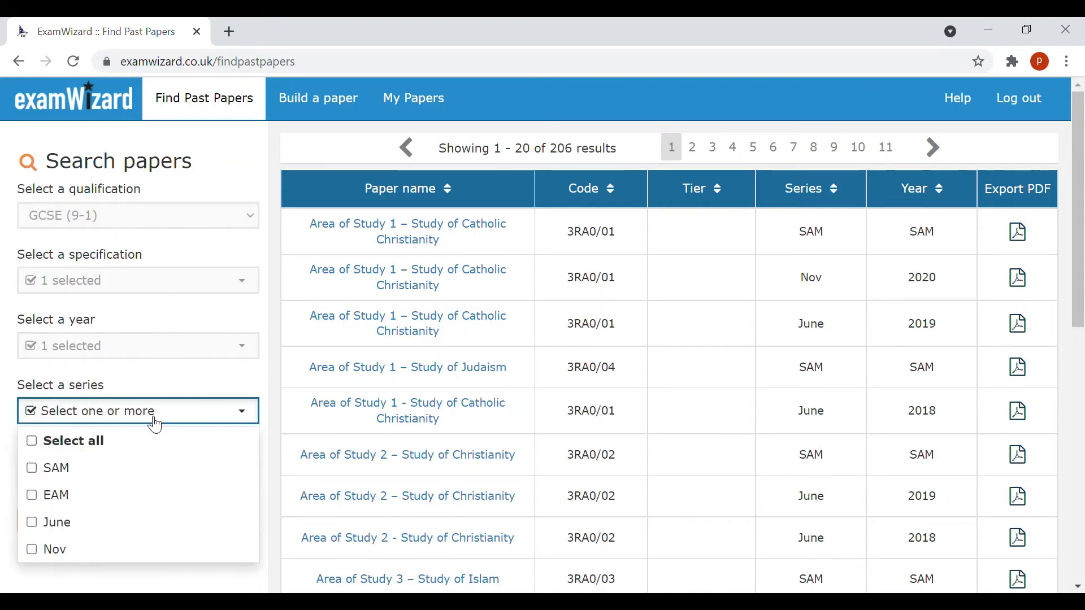
left_click(39, 474)
left_click(141, 373)
left_click(126, 475)
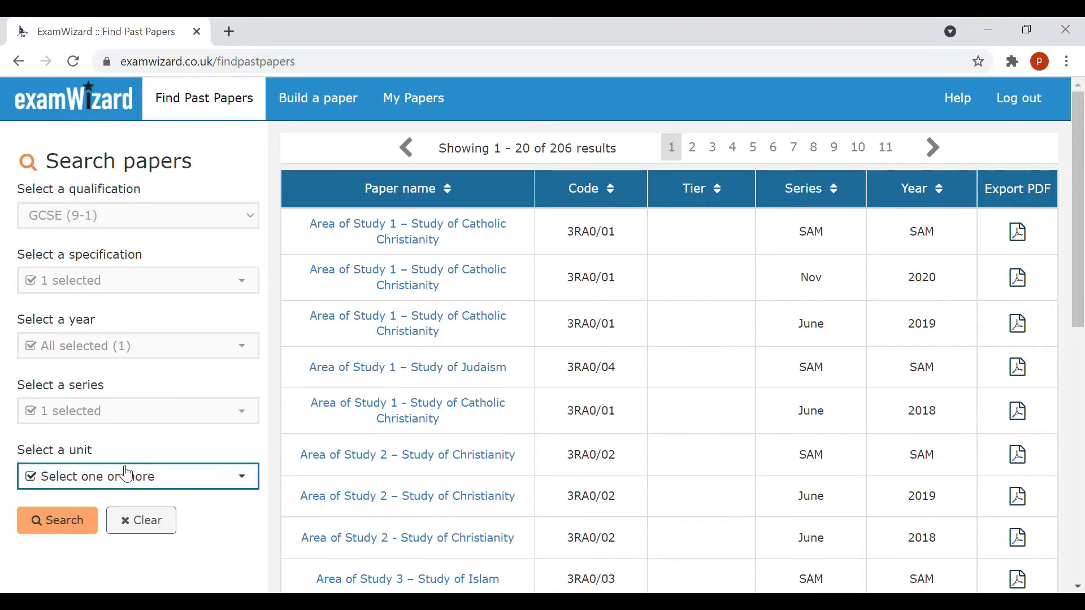
left_click(93, 534)
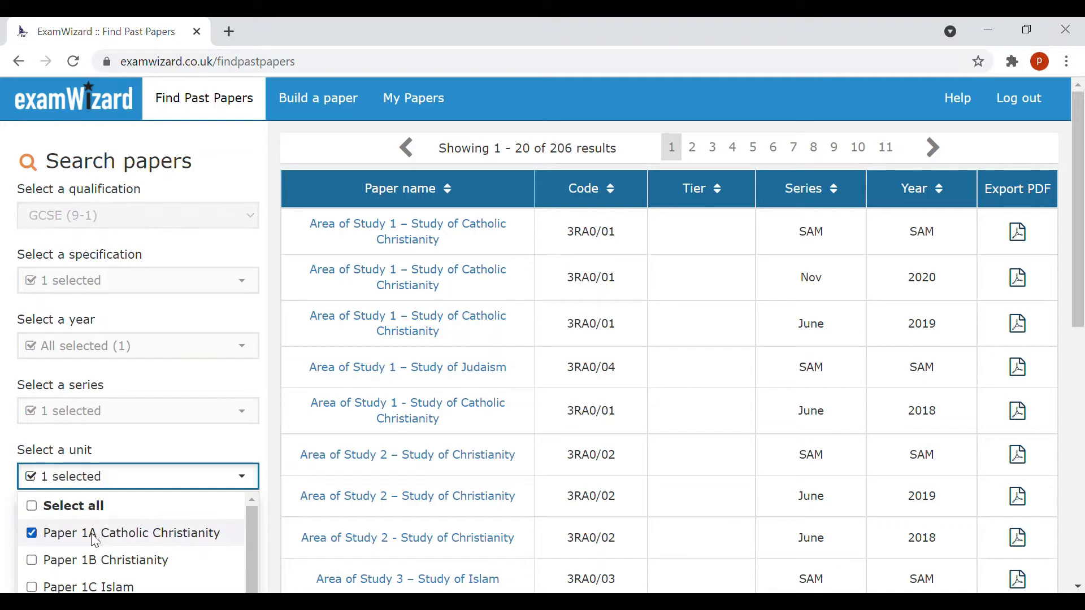
left_click(160, 455)
left_click(59, 523)
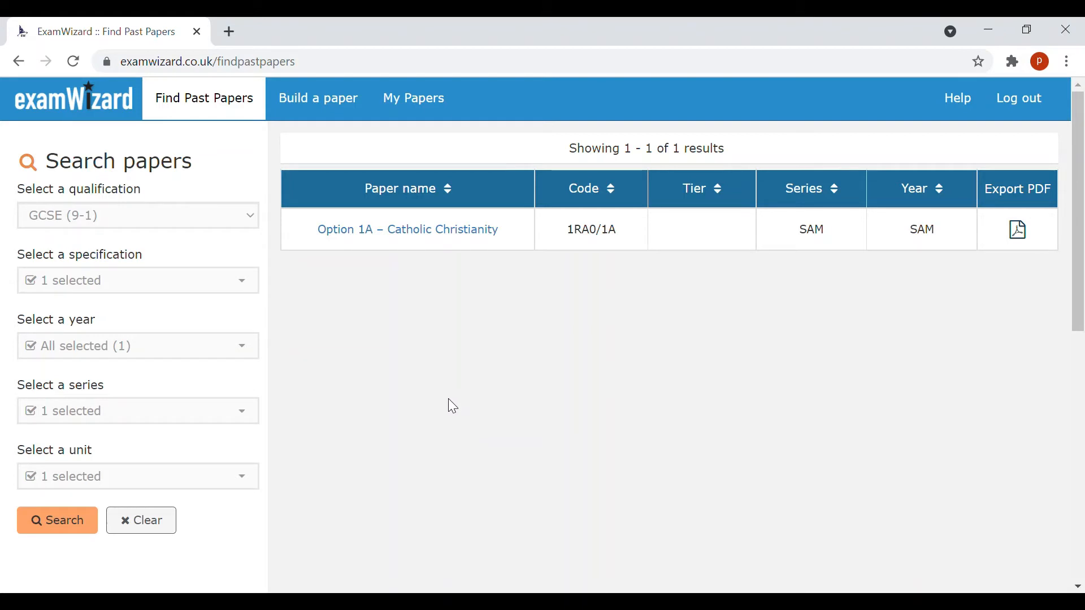
Open the Option 1A – Catholic Christianity paper and look through its cover page and questions
left_click(446, 233)
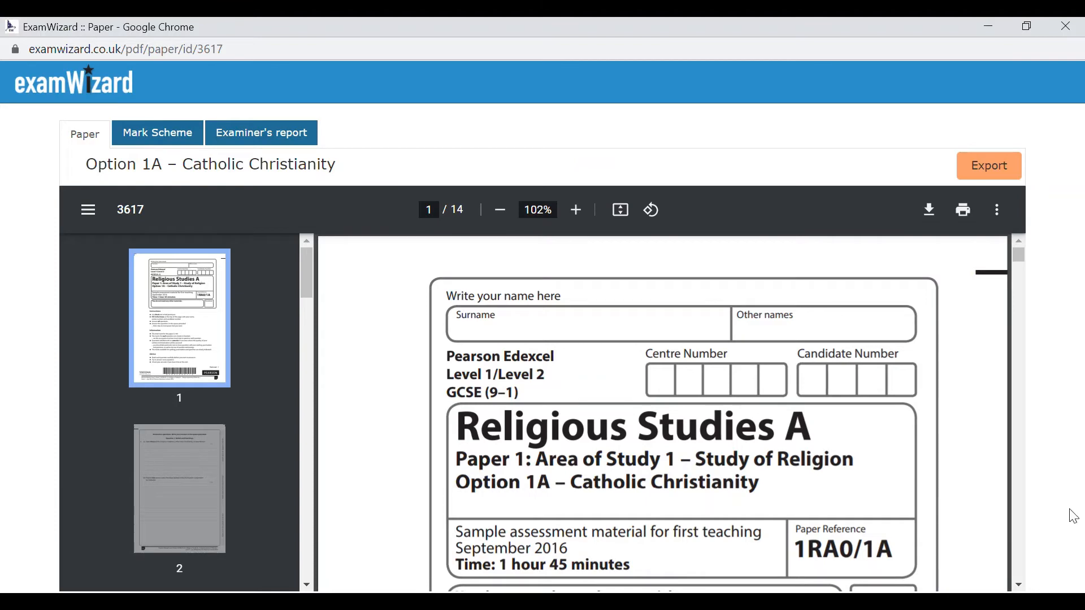
scroll(588, 446, "down", 20)
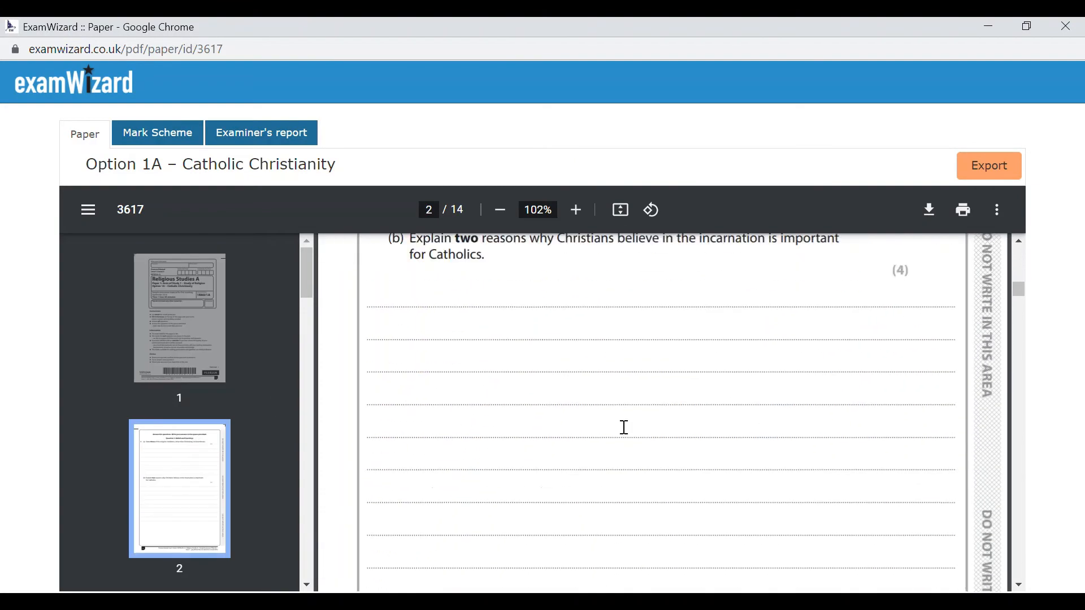
scroll(620, 425, "down", 20)
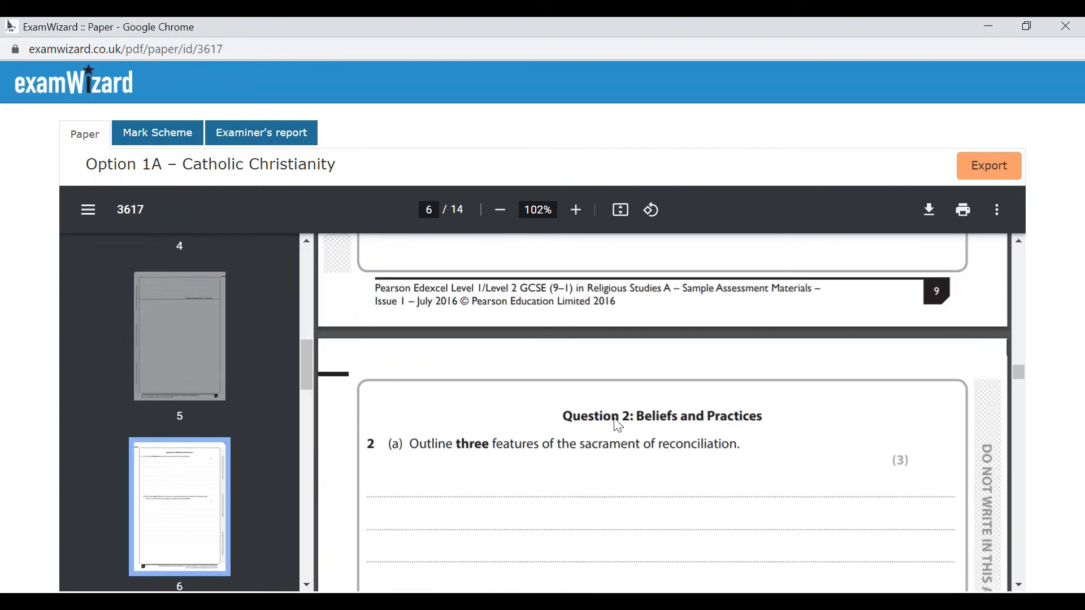
scroll(620, 425, "up", 20)
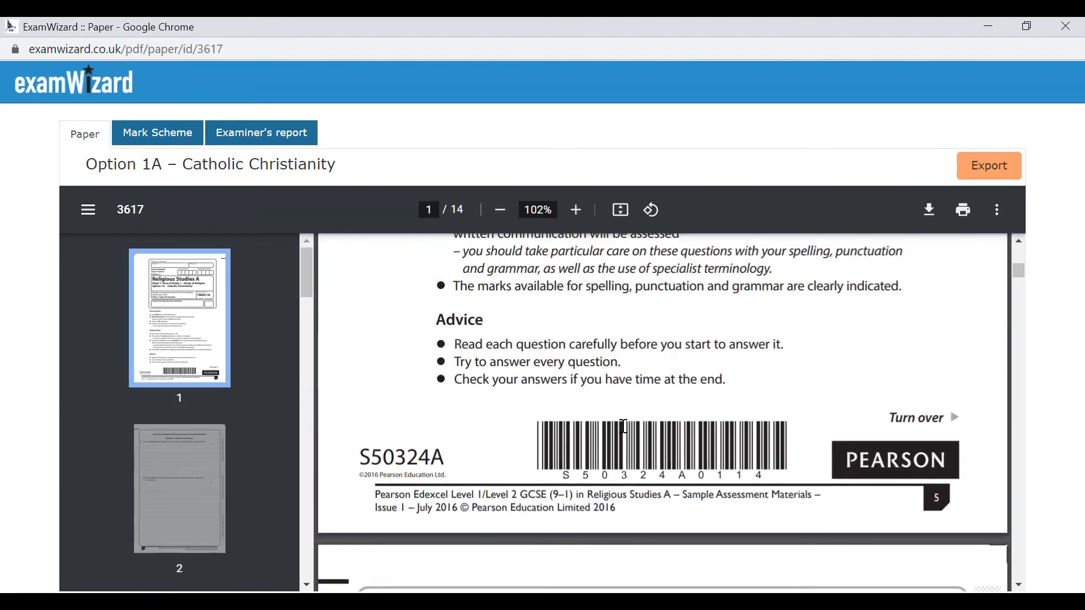
View the paper's mark scheme and examiner's report, and return to the question paper
left_click(156, 135)
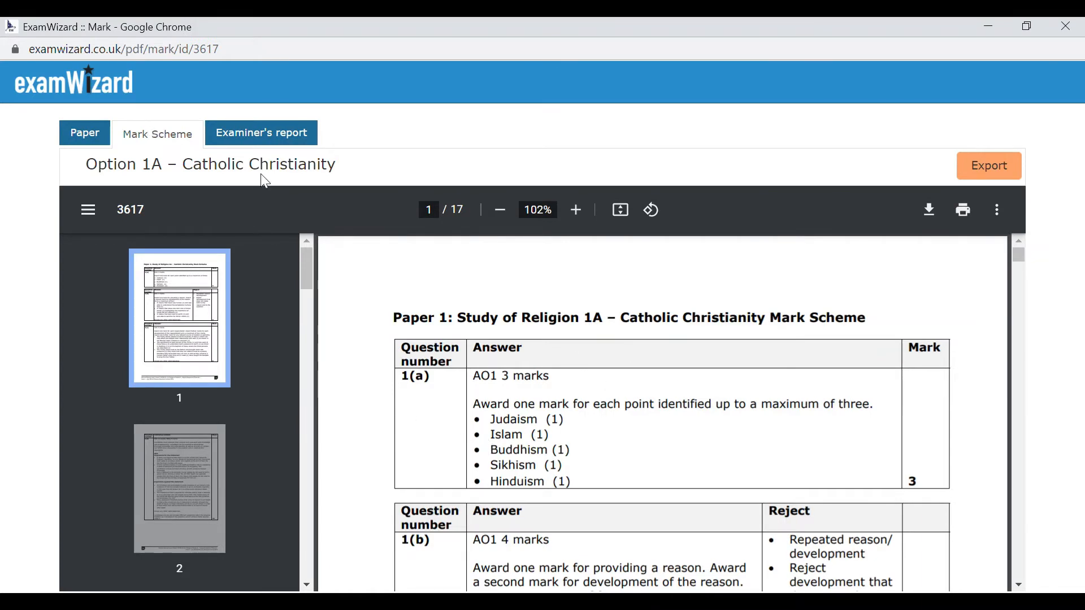
left_click(279, 139)
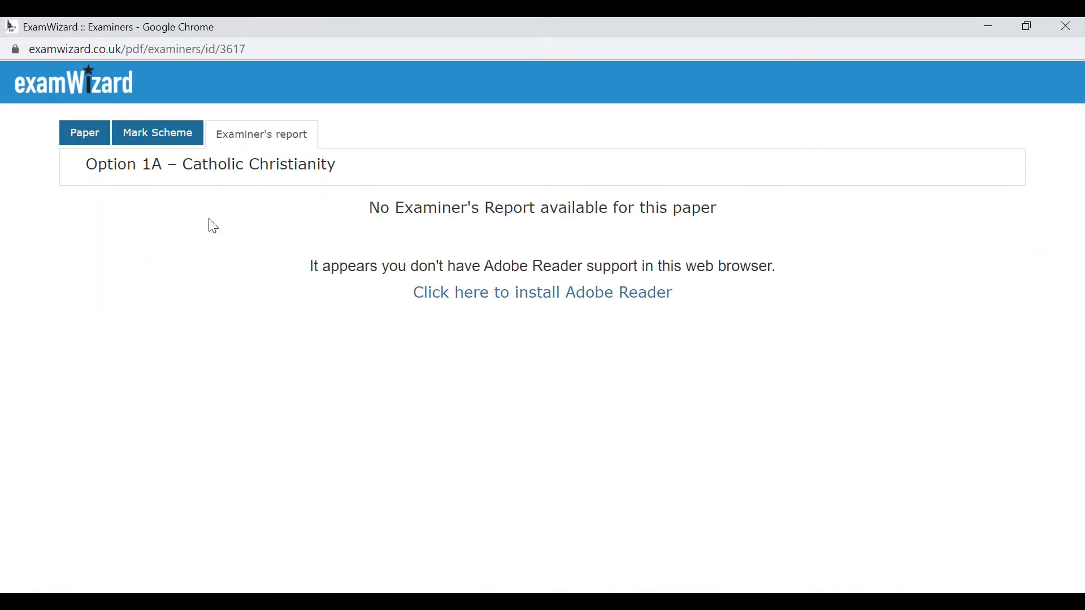
left_click(97, 137)
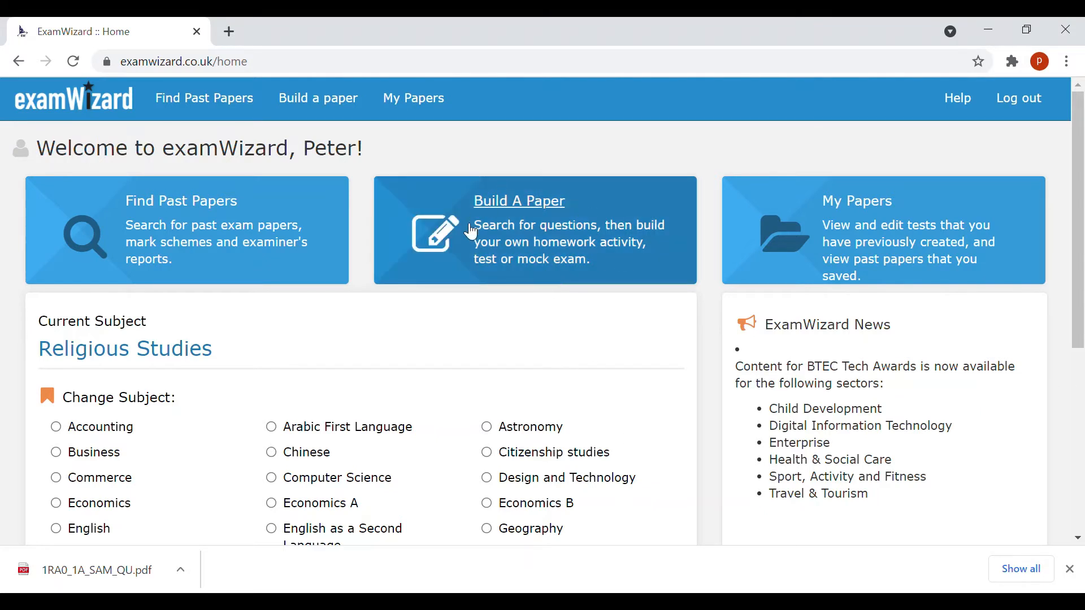
Start building a paper with the GCSE (9-1) qualification and specification B: Beliefs in Action
left_click(528, 251)
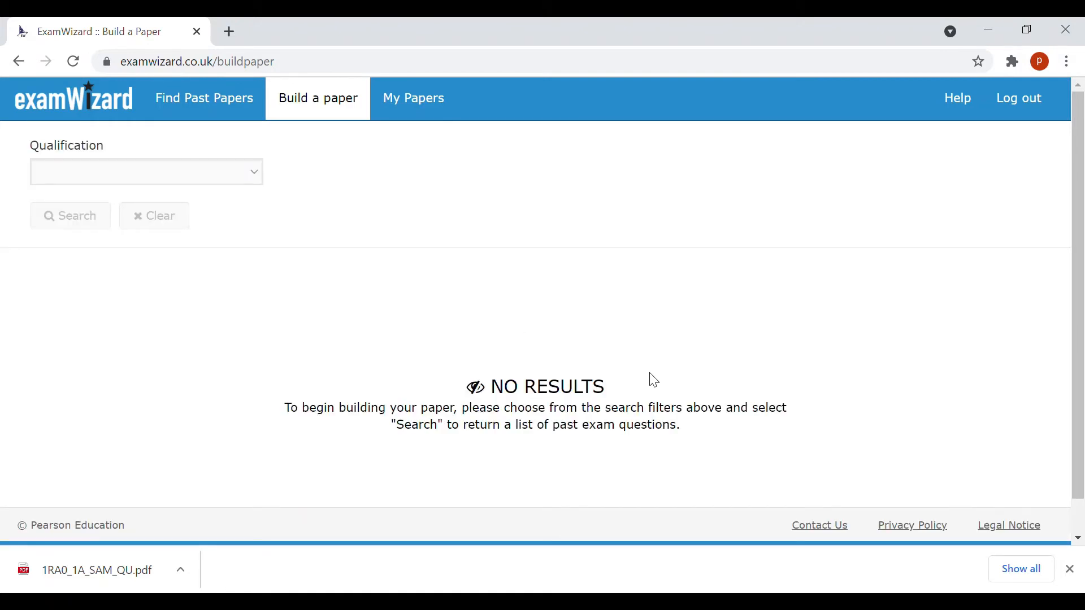
left_click(203, 179)
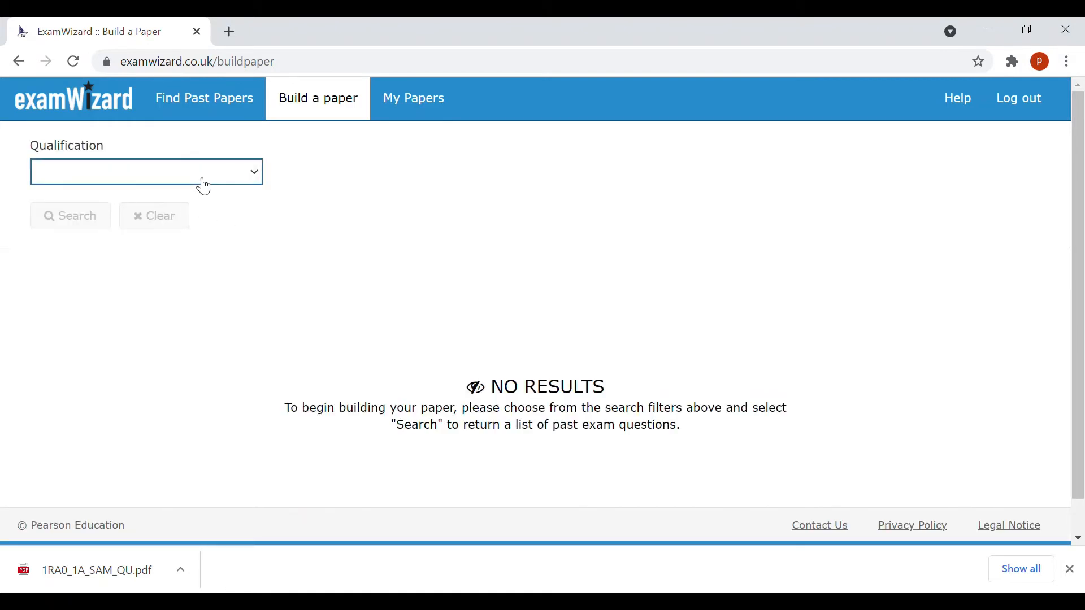
left_click(82, 228)
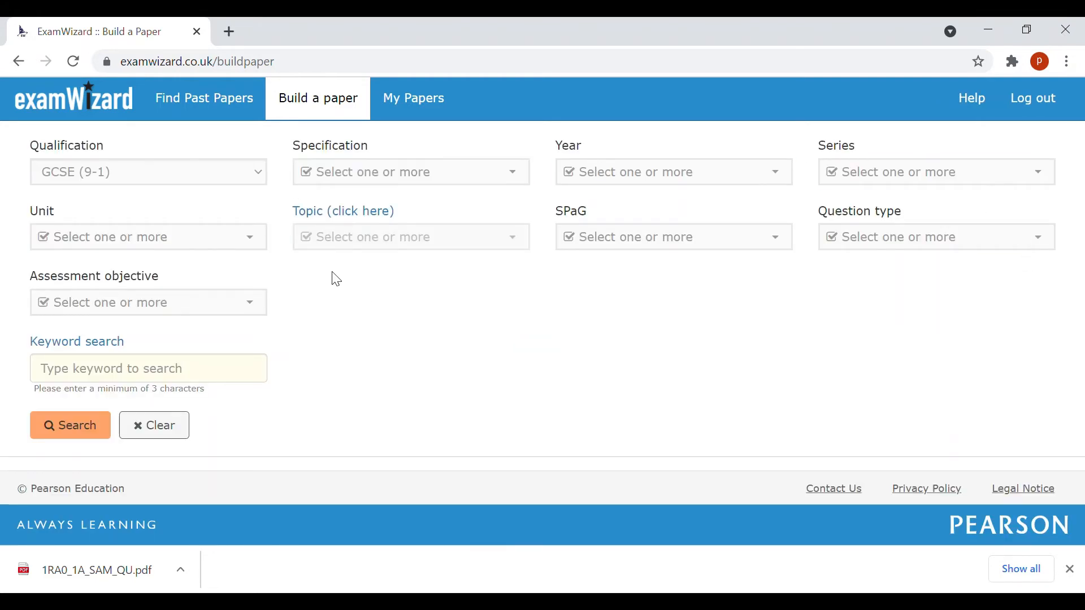
left_click(447, 183)
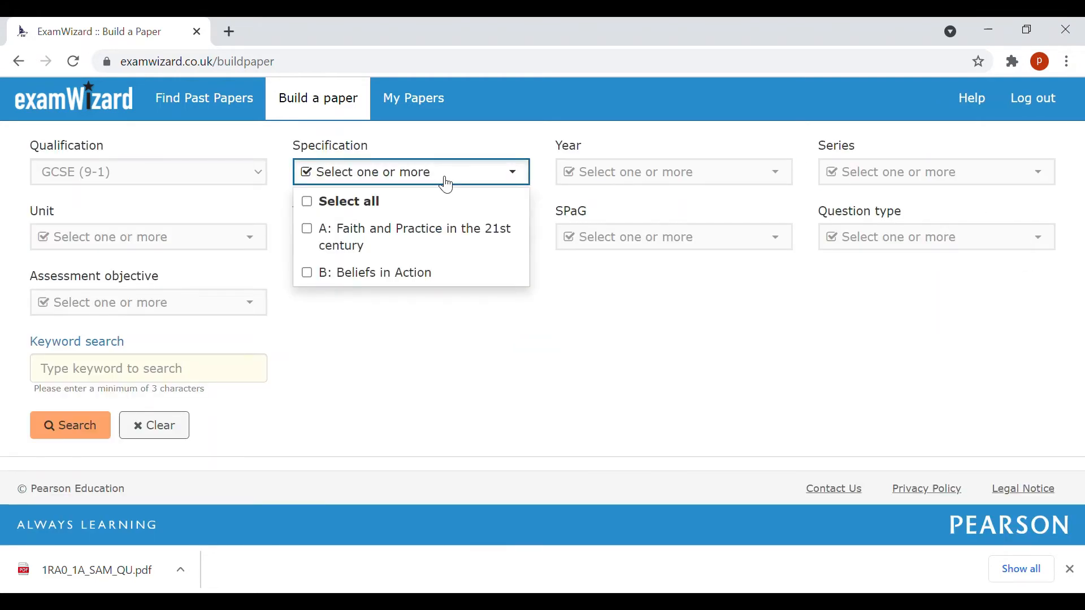
left_click(310, 278)
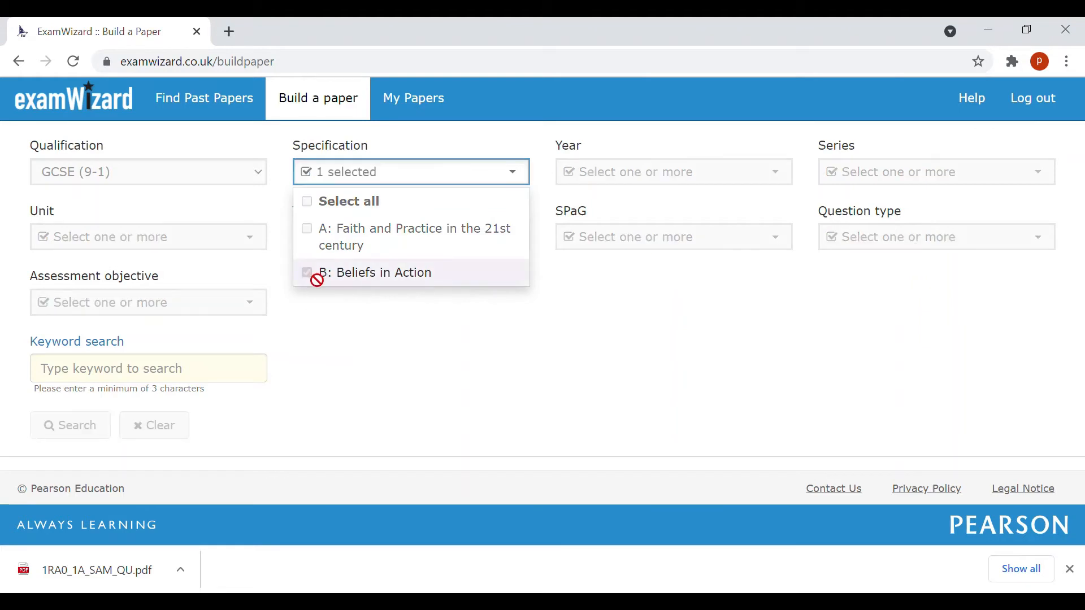
left_click(572, 311)
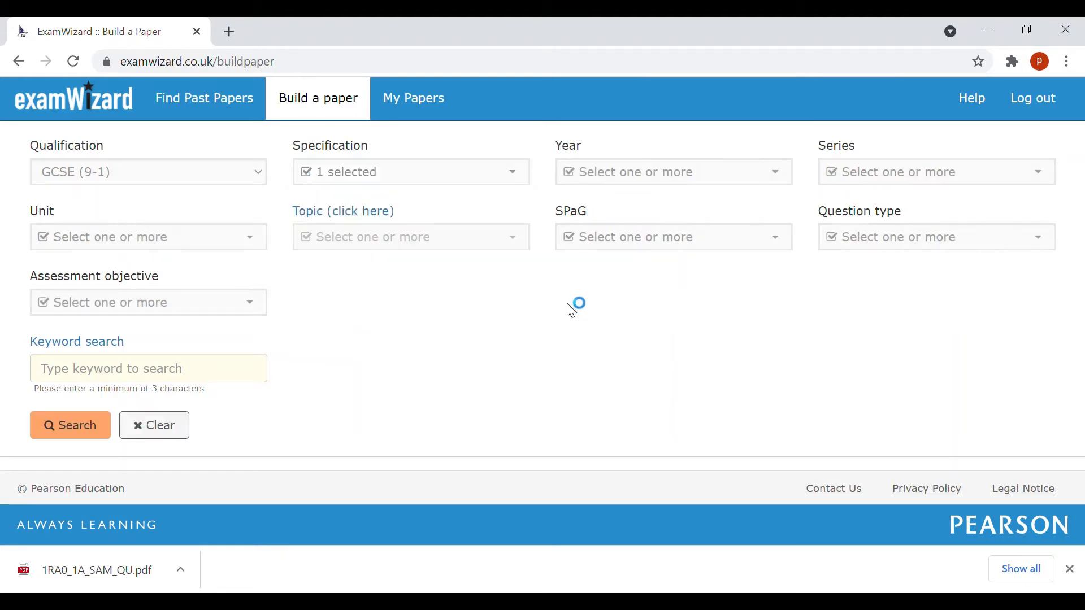
Filter the questions for the new paper by years 2018 and 2019 and select the available exam series
left_click(685, 190)
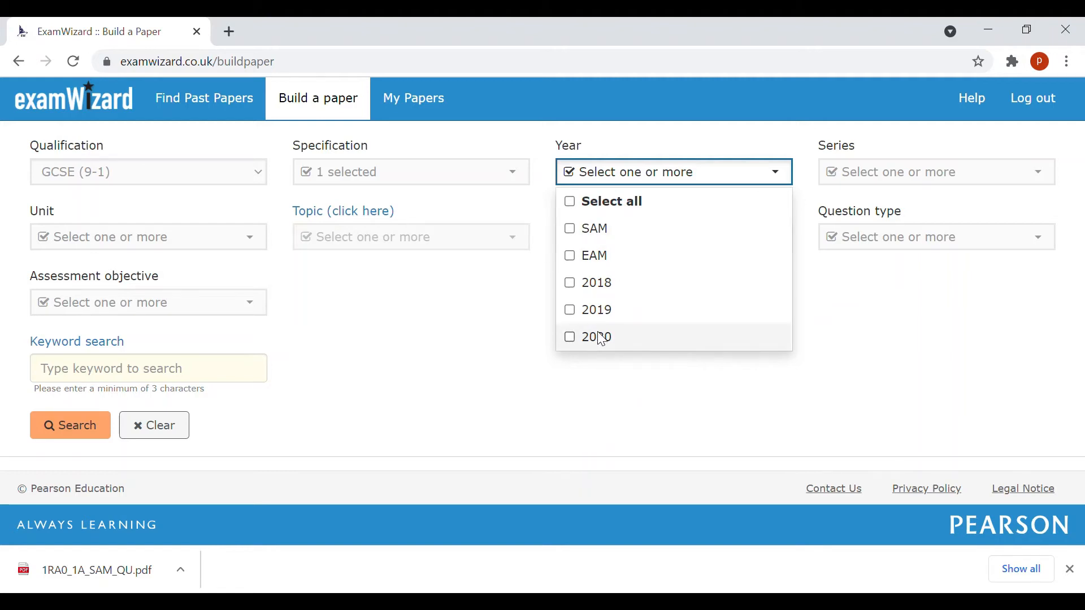
left_click(572, 284)
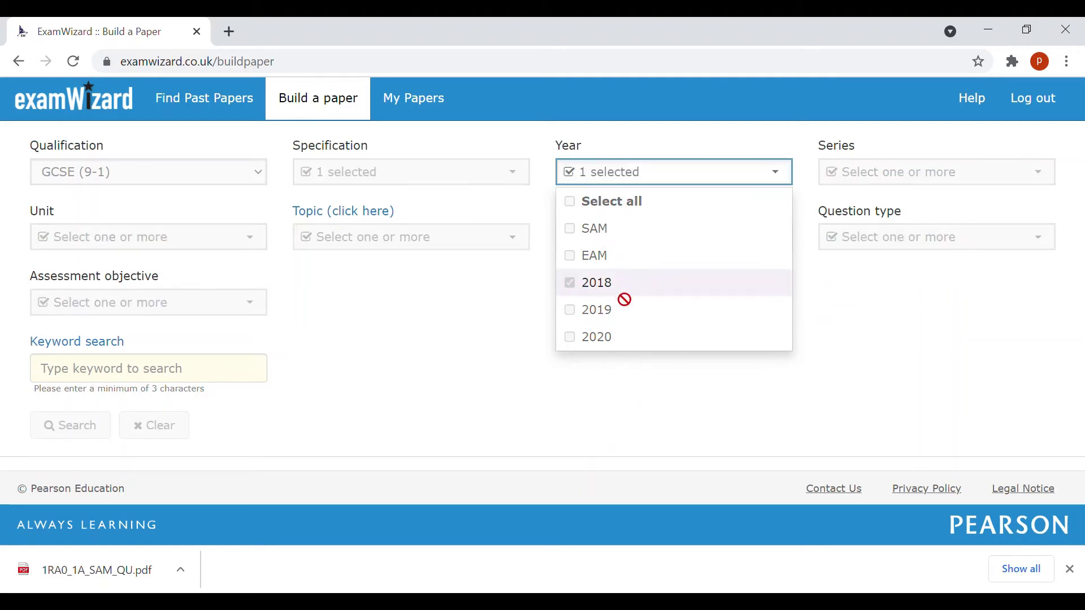
left_click(651, 179)
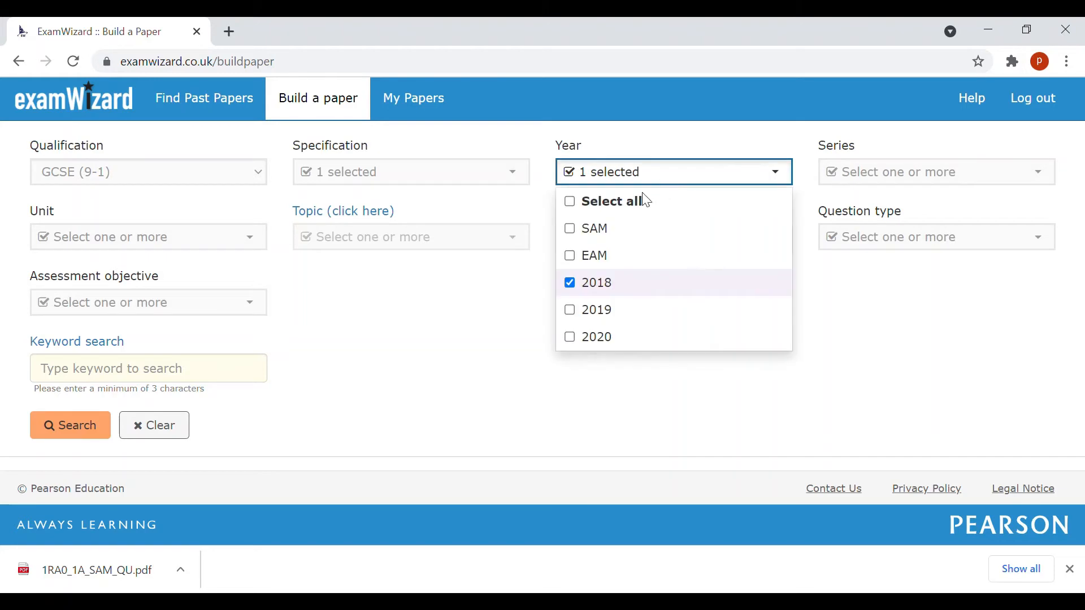
left_click(582, 311)
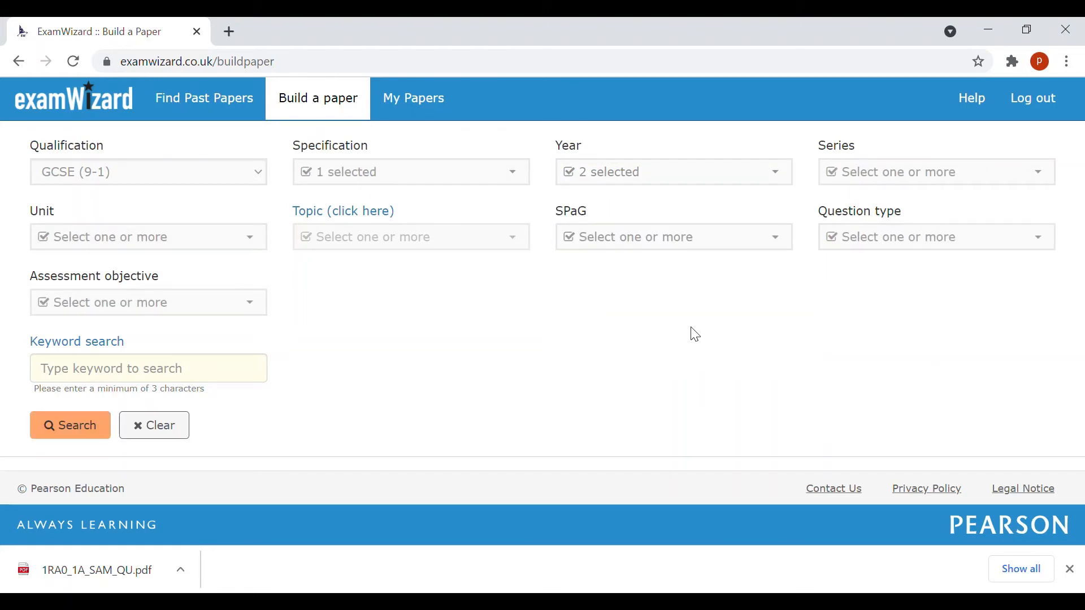
left_click(949, 171)
left_click(836, 229)
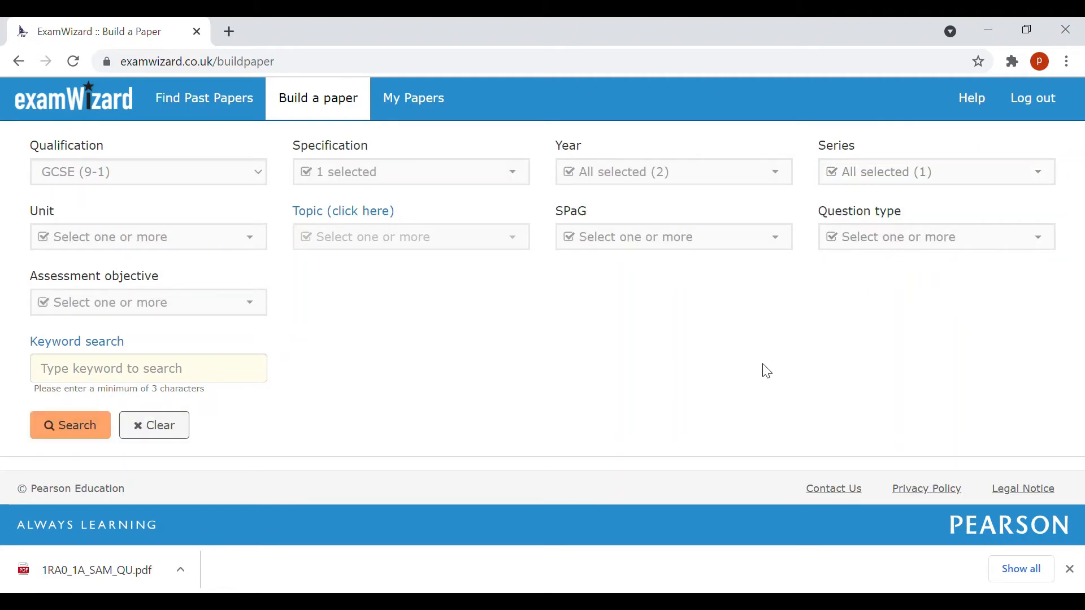
Restrict the question search to the unit Paper 1B Christianity, check the question type options, and run the search
left_click(236, 242)
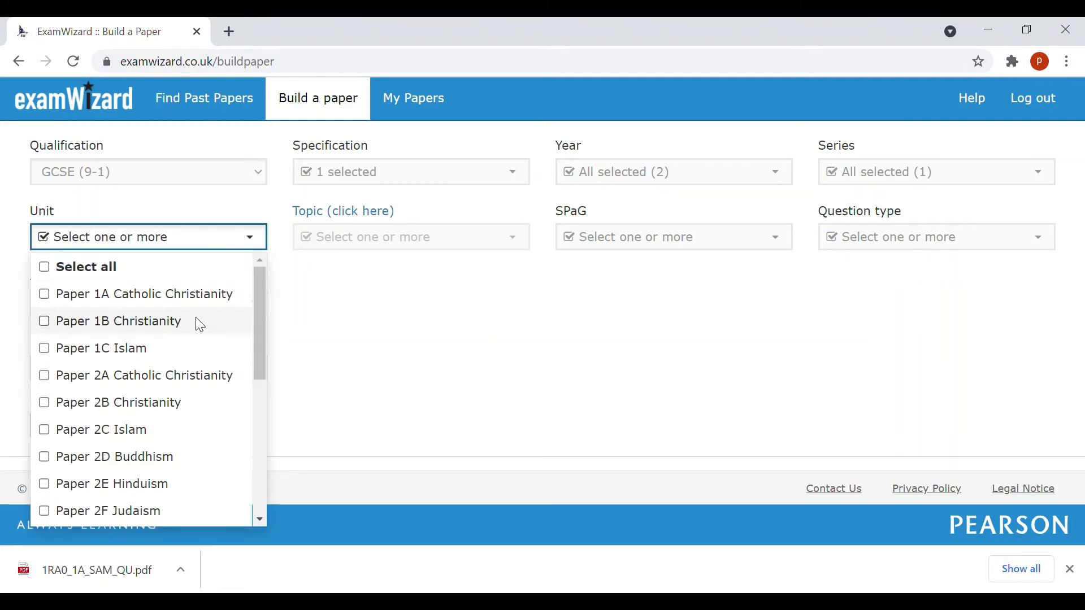
left_click(44, 322)
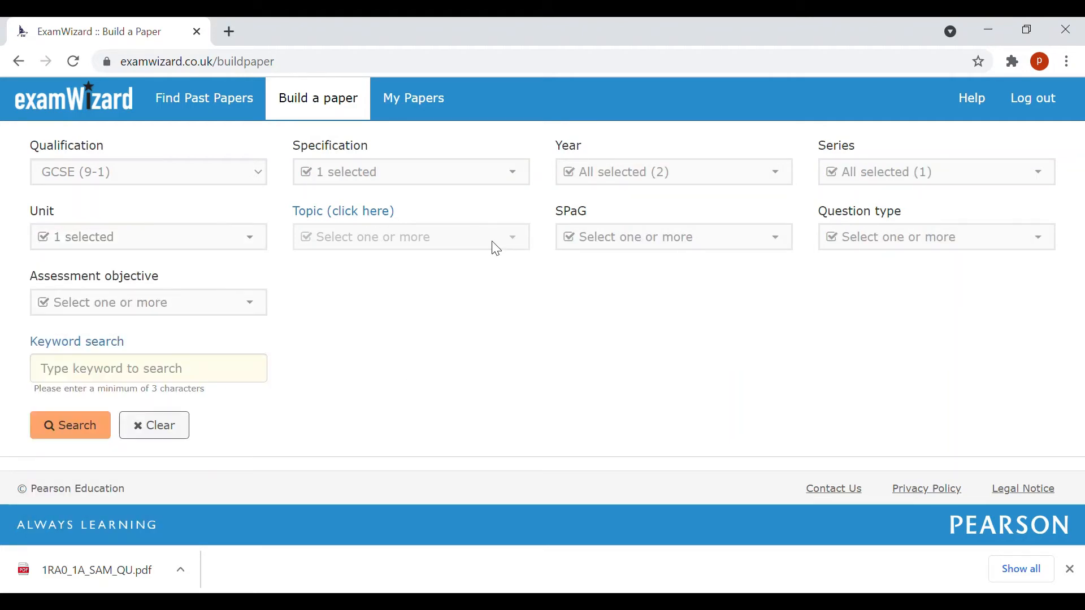
left_click(951, 237)
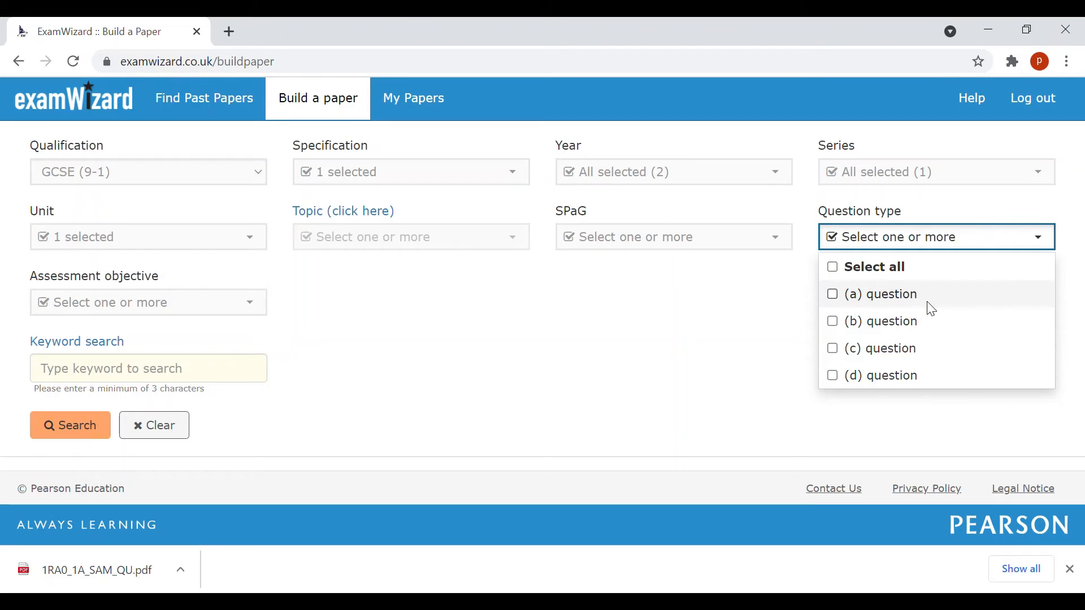
left_click(753, 352)
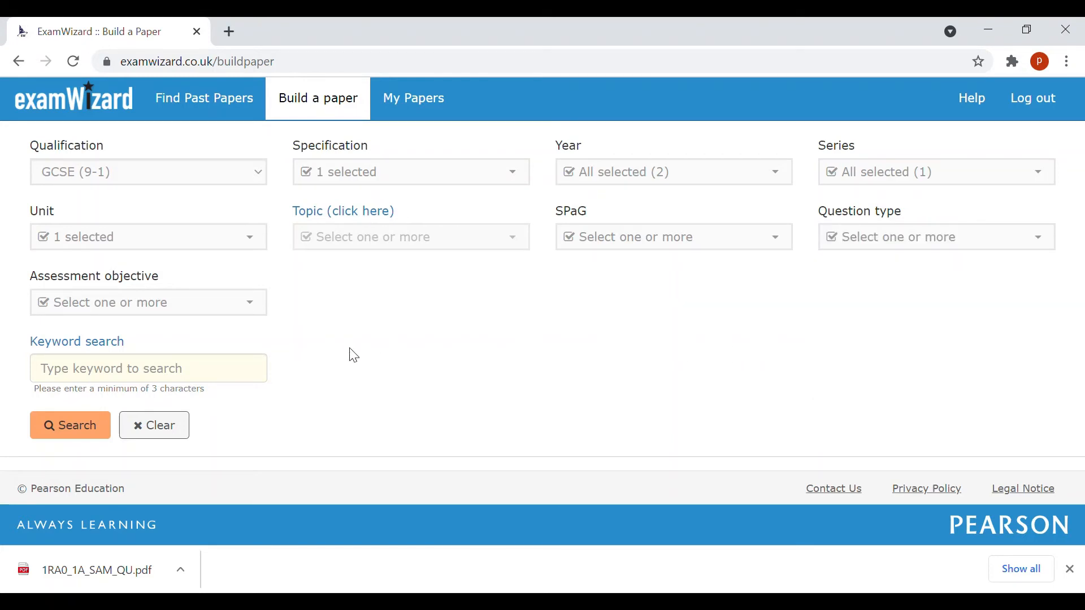
left_click(76, 436)
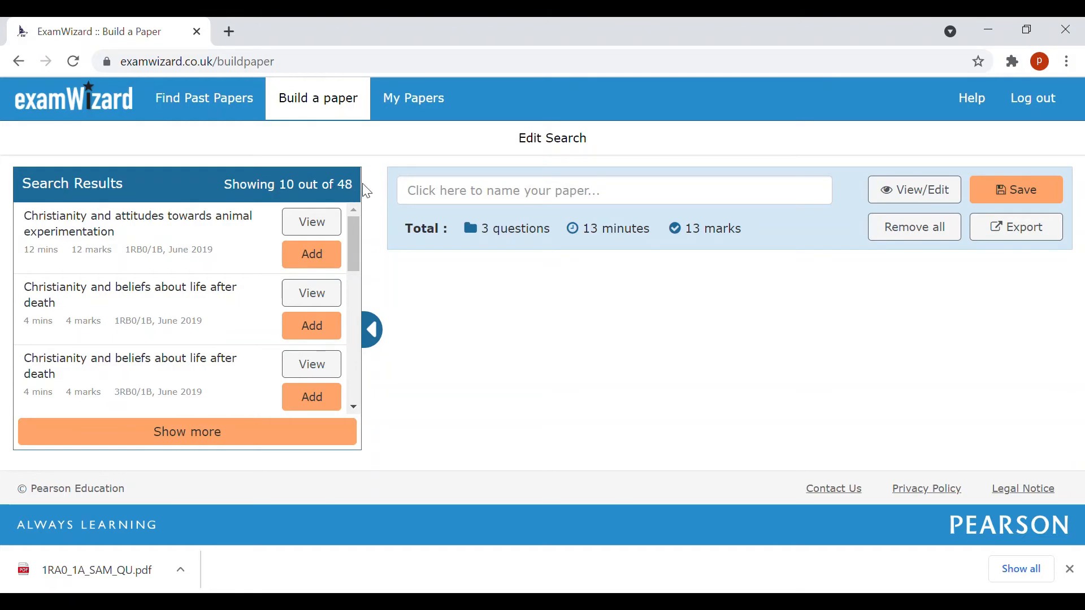
Browse the Christianity search results, load more of them, and check each question's title, marks and exam series
scroll(160, 286, "down", 8)
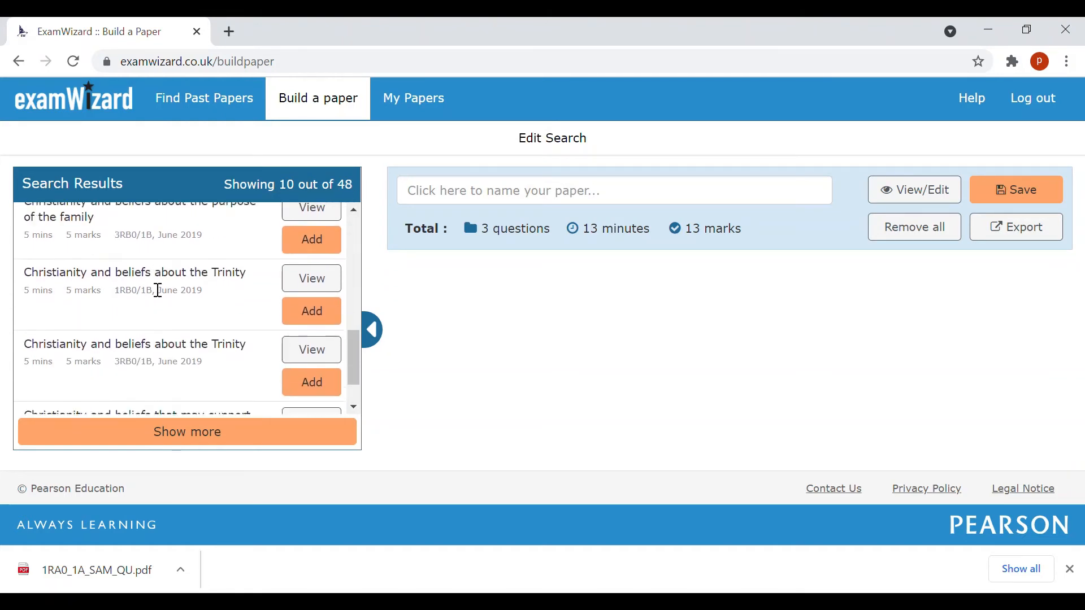
scroll(158, 291, "up", 5)
scroll(158, 291, "down", 6)
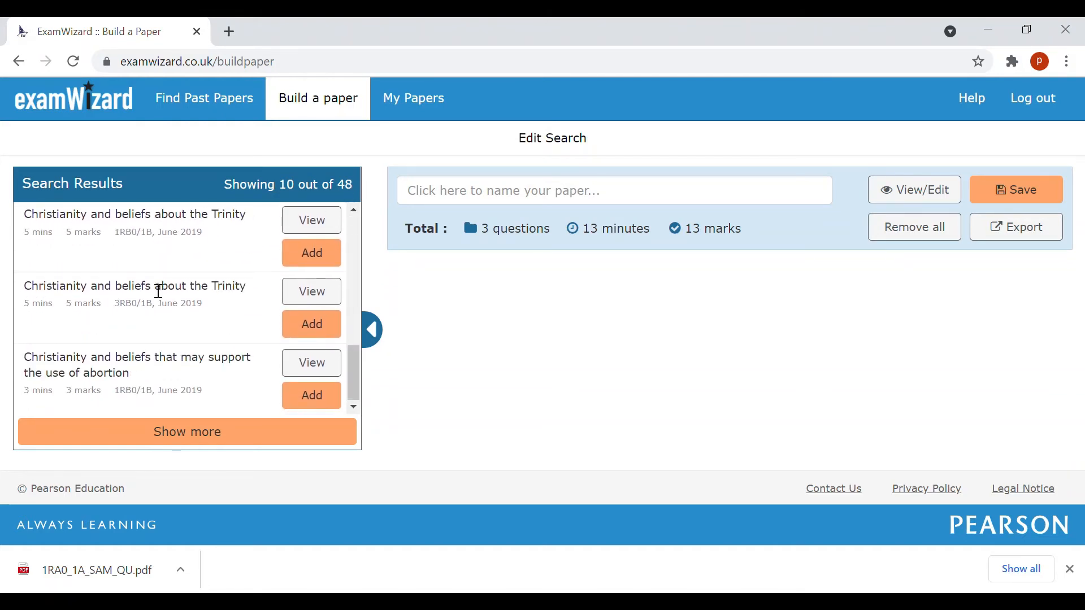
left_click(190, 444)
scroll(194, 339, "down", 5)
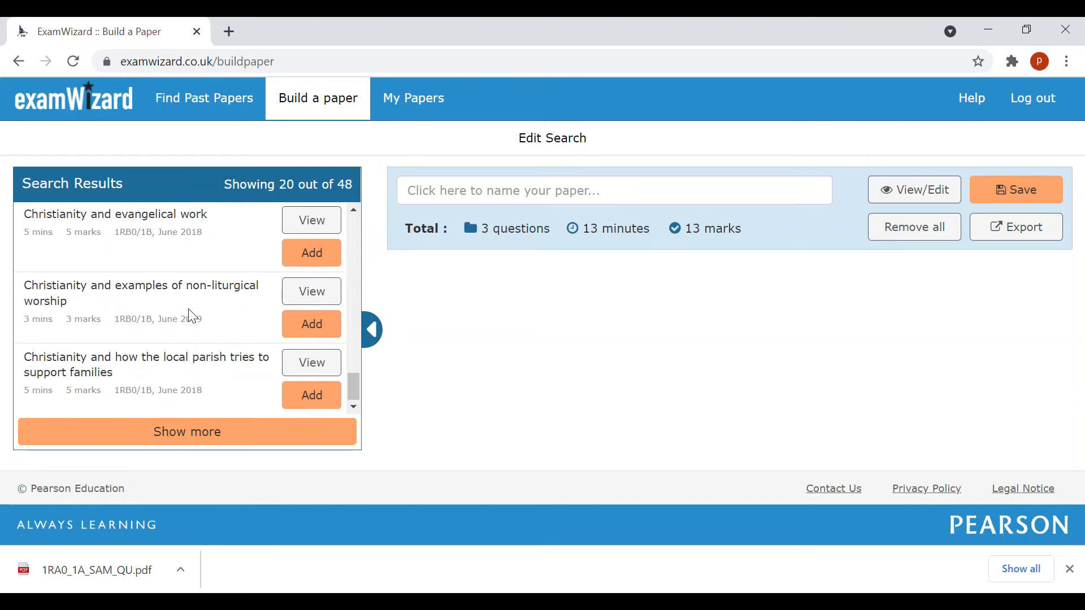
scroll(218, 351, "up", 10)
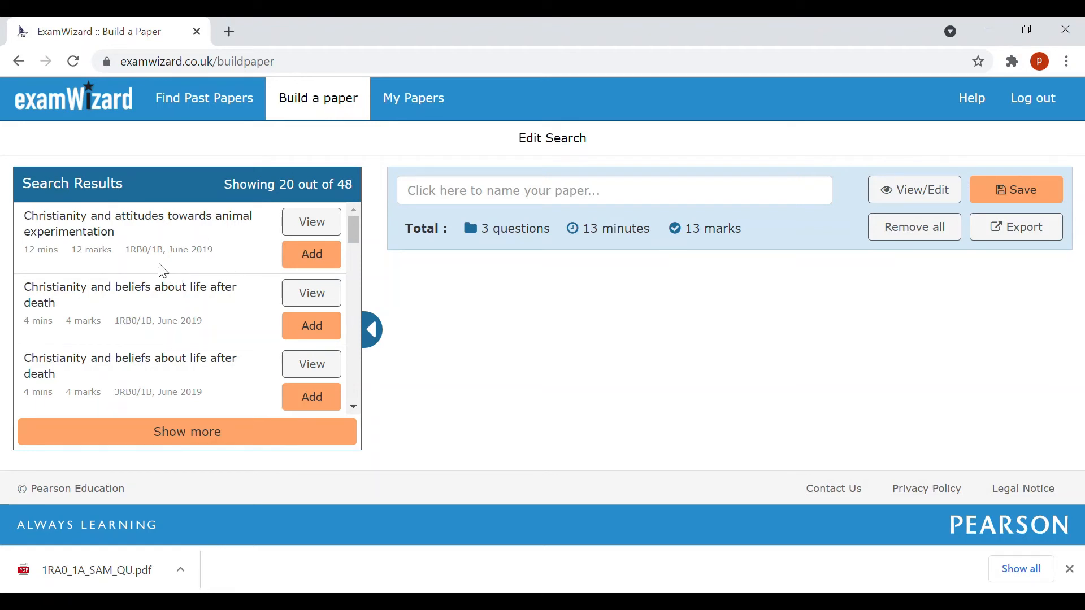
scroll(167, 339, "down", 3)
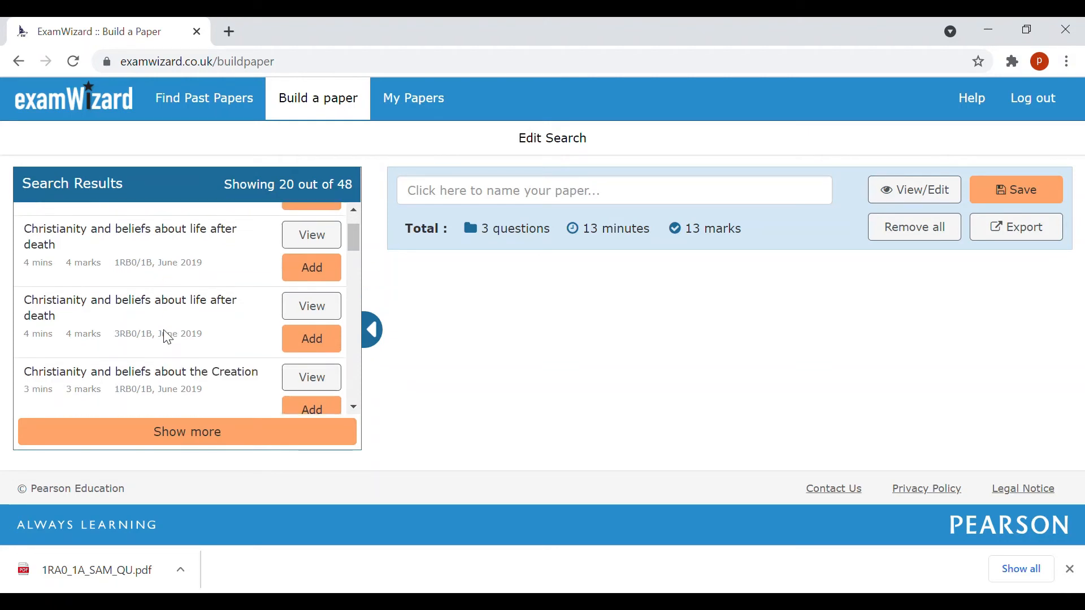
scroll(165, 347, "up", 3)
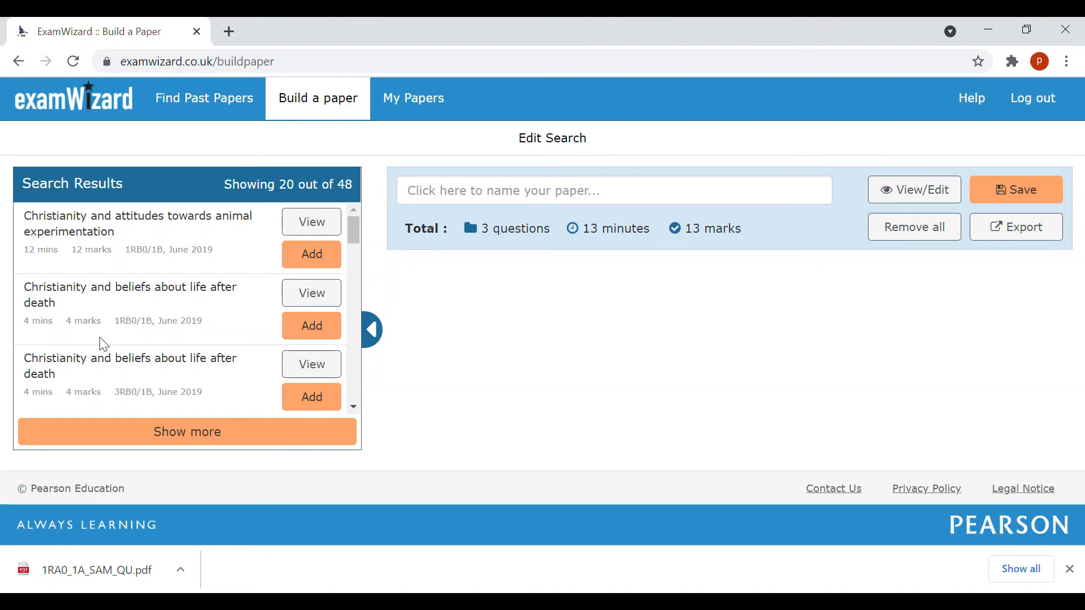
View the June 2019 1RB0/1B question on Christianity and beliefs about life after death, and read its mark scheme
left_click(309, 304)
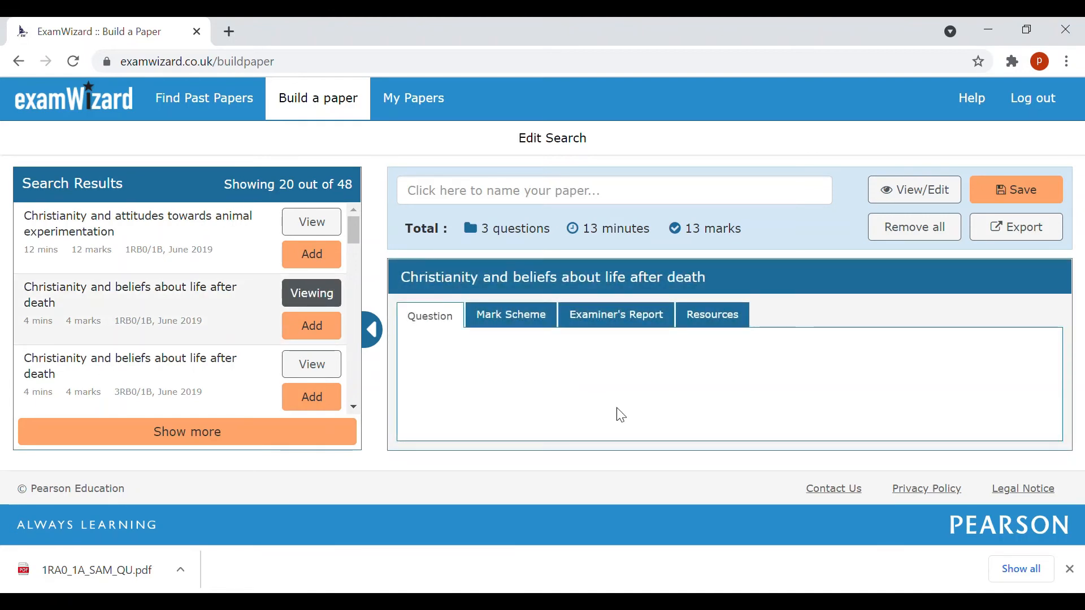
scroll(628, 387, "down", 5)
scroll(681, 389, "up", 5)
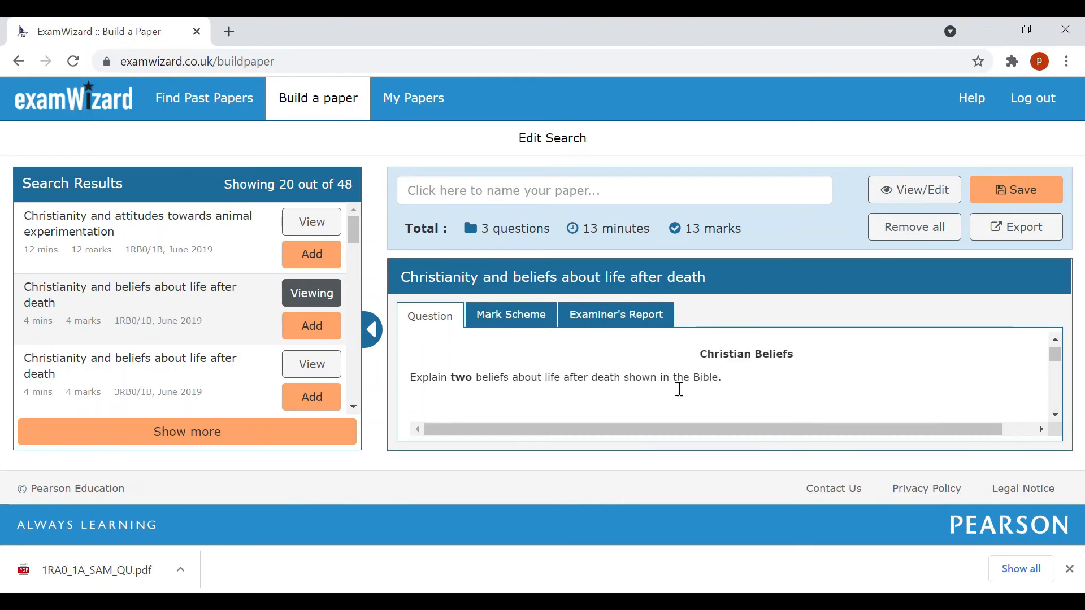
left_click(539, 321)
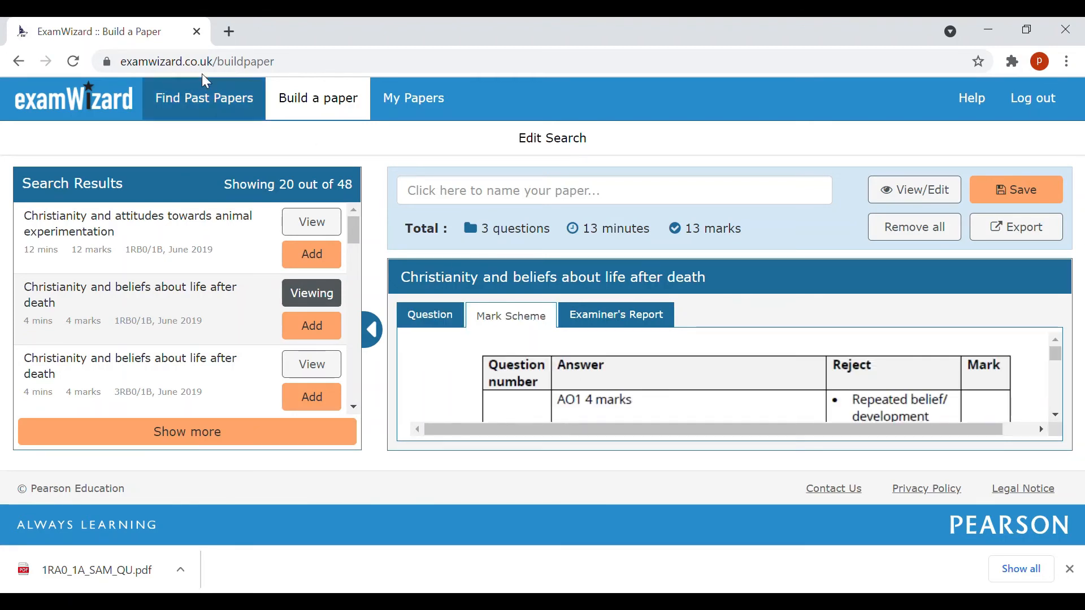
scroll(662, 381, "down", 3)
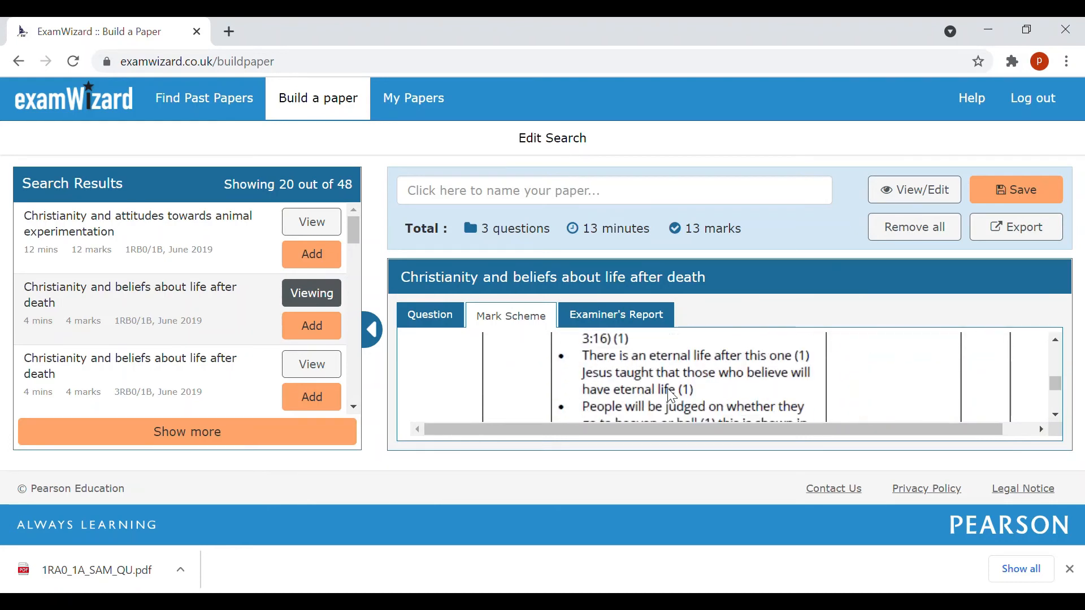
scroll(667, 388, "up", 3)
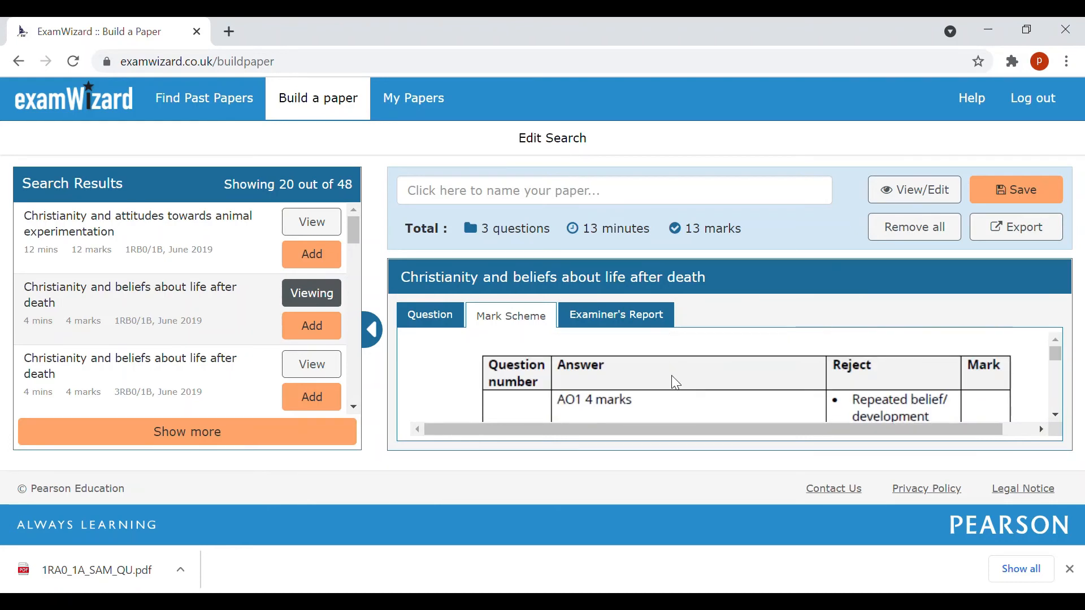
Read the examiner's report for the life after death question, including the sample handwritten student answer
left_click(622, 317)
scroll(627, 339, "down", 2)
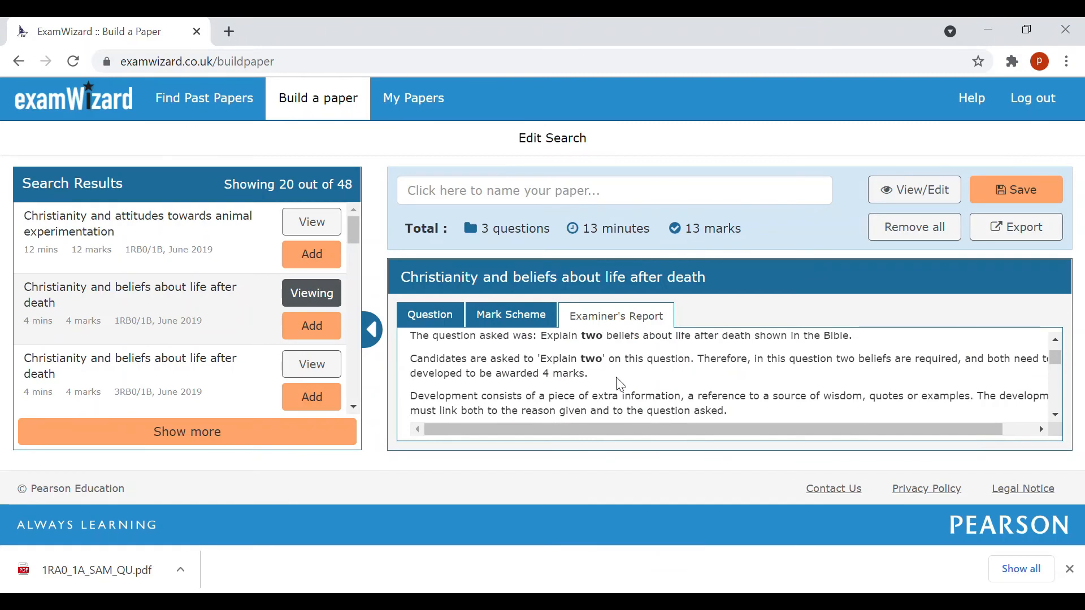
scroll(633, 381, "down", 3)
scroll(647, 384, "up", 5)
scroll(650, 387, "down", 4)
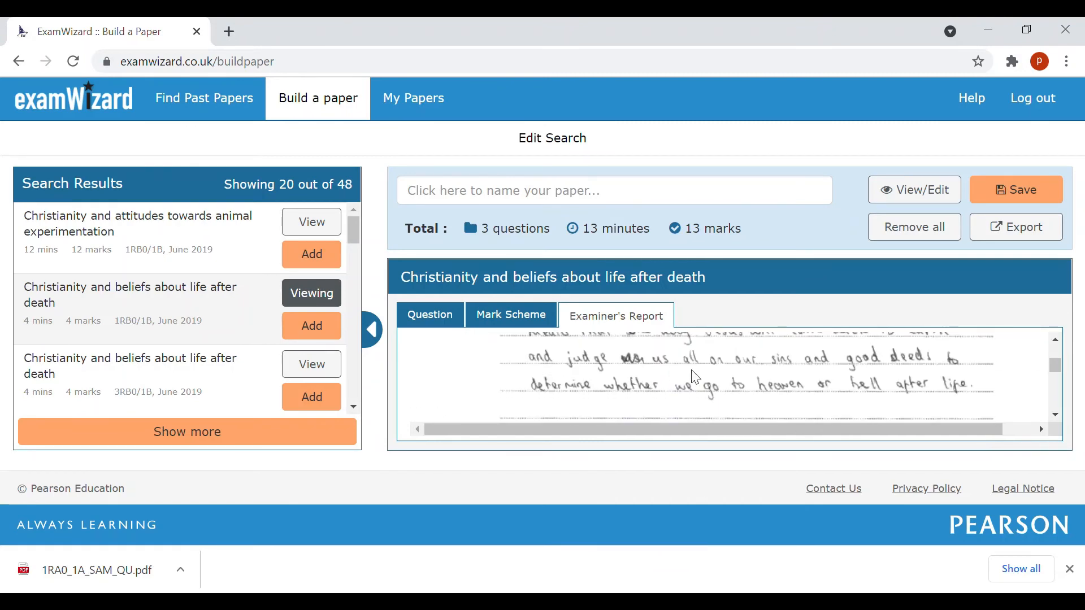
scroll(735, 390, "up", 1)
scroll(755, 404, "down", 2)
scroll(750, 390, "up", 2)
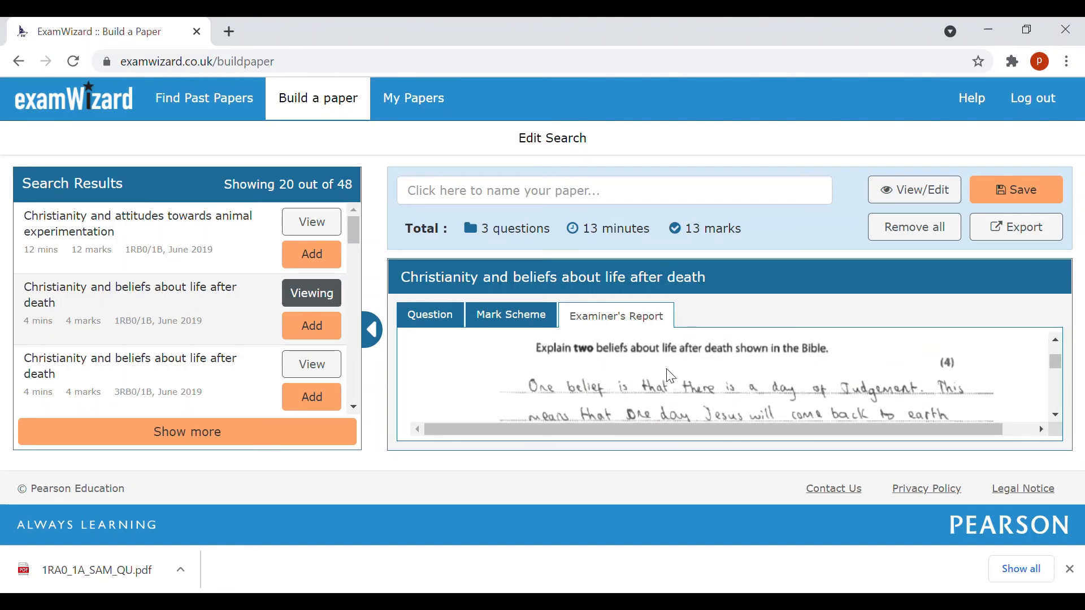
Add the viewed life after death question to the paper and review the paper's selected questions and their preview
left_click(323, 333)
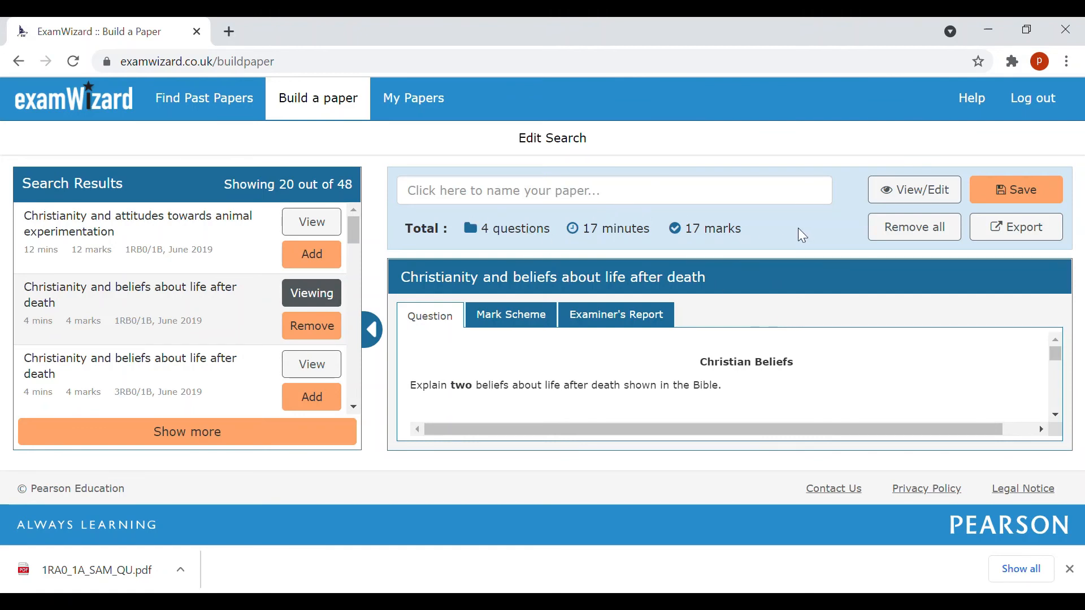
left_click(918, 197)
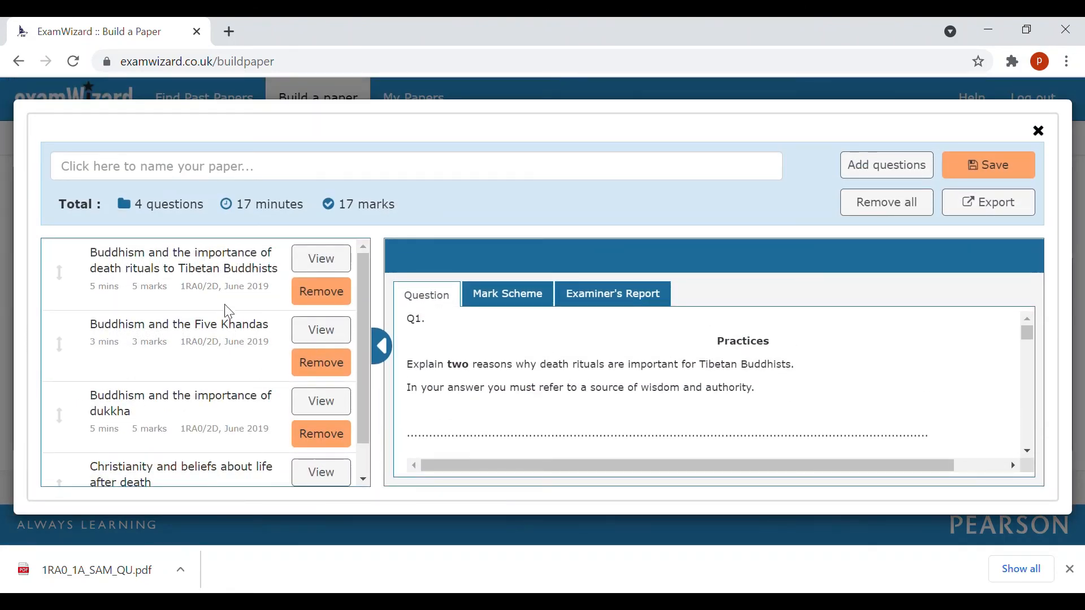
scroll(157, 300, "down", 2)
scroll(142, 377, "up", 1)
scroll(142, 373, "up", 1)
scroll(194, 412, "down", 2)
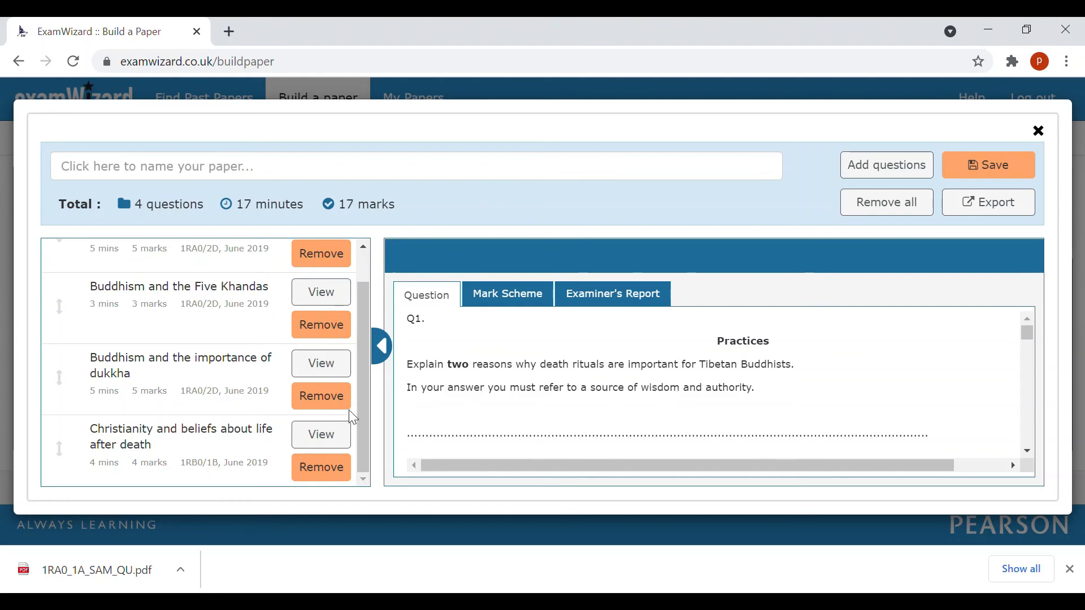
scroll(585, 380, "down", 5)
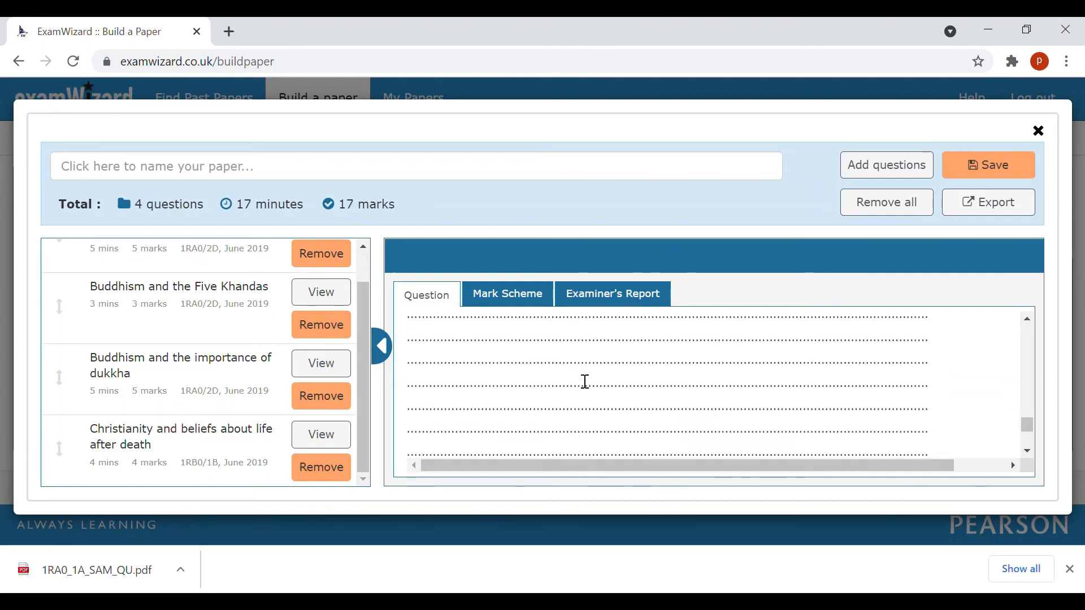
scroll(586, 384, "up", 10)
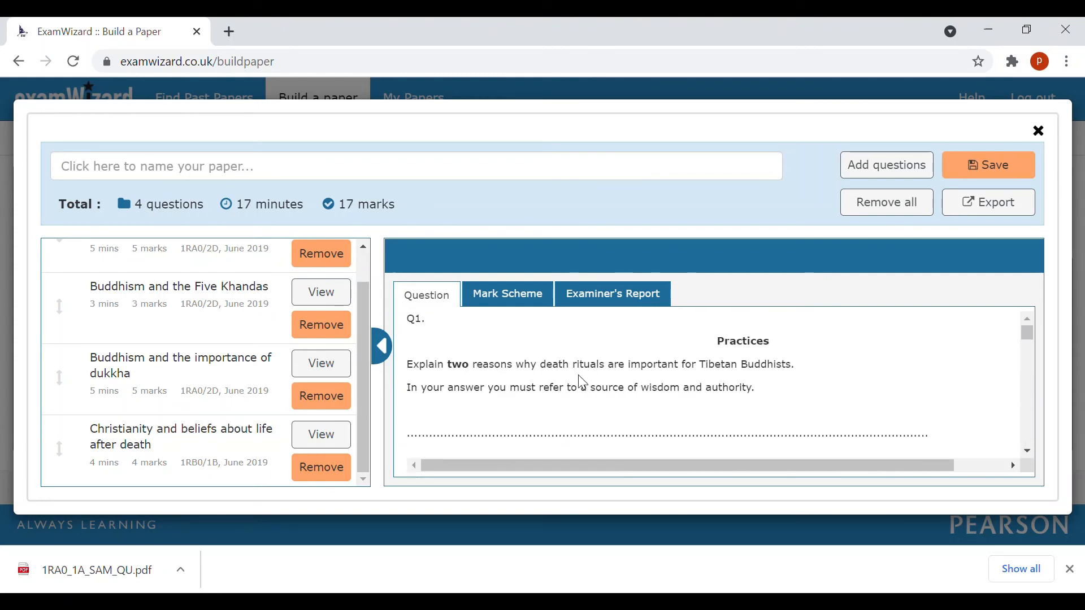
Move the Buddhism and the Five Khandas question to the start of the paper and check the new order in the preview
scroll(213, 380, "up", 1)
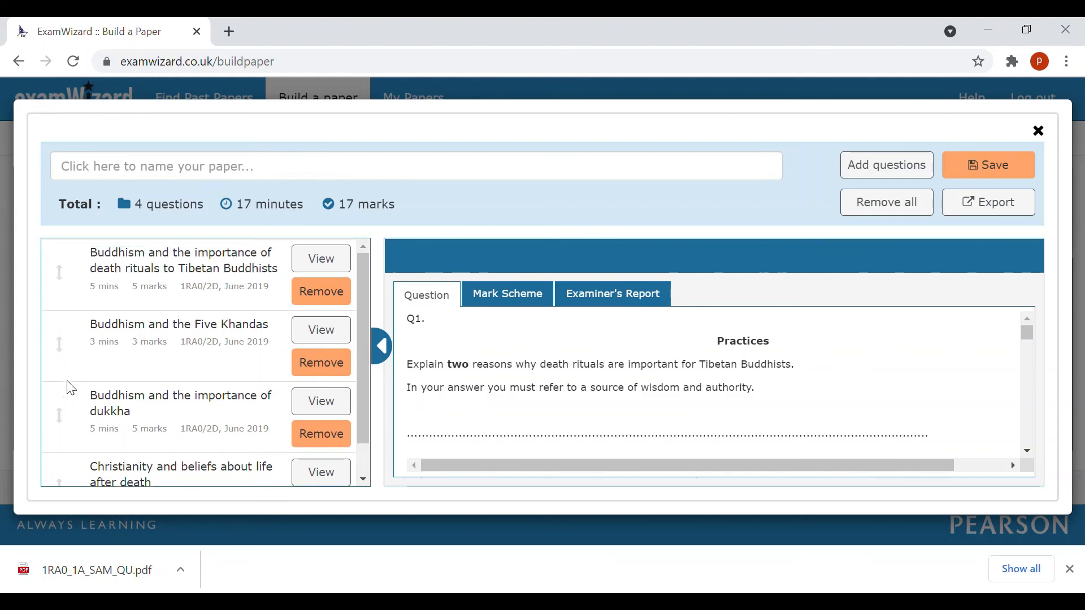
left_click_drag(64, 349, 56, 261)
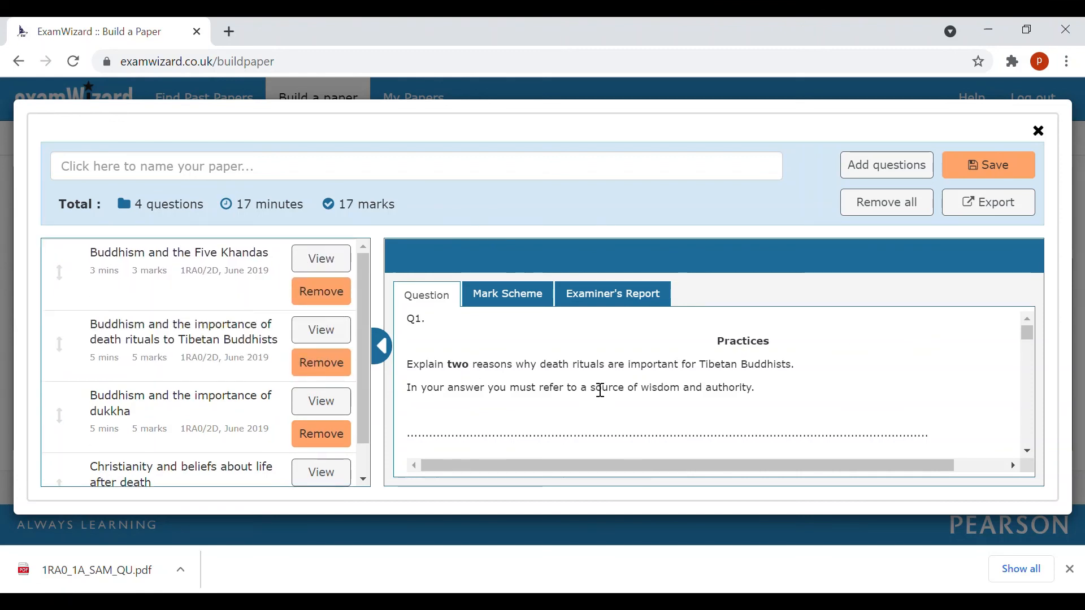
scroll(575, 400, "down", 6)
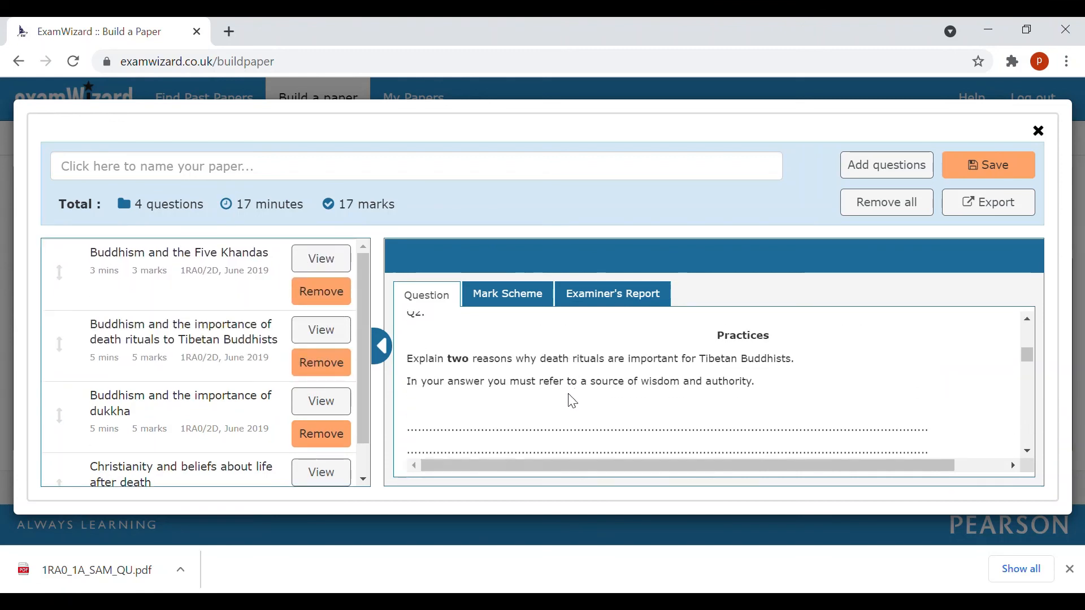
scroll(572, 401, "up", 3)
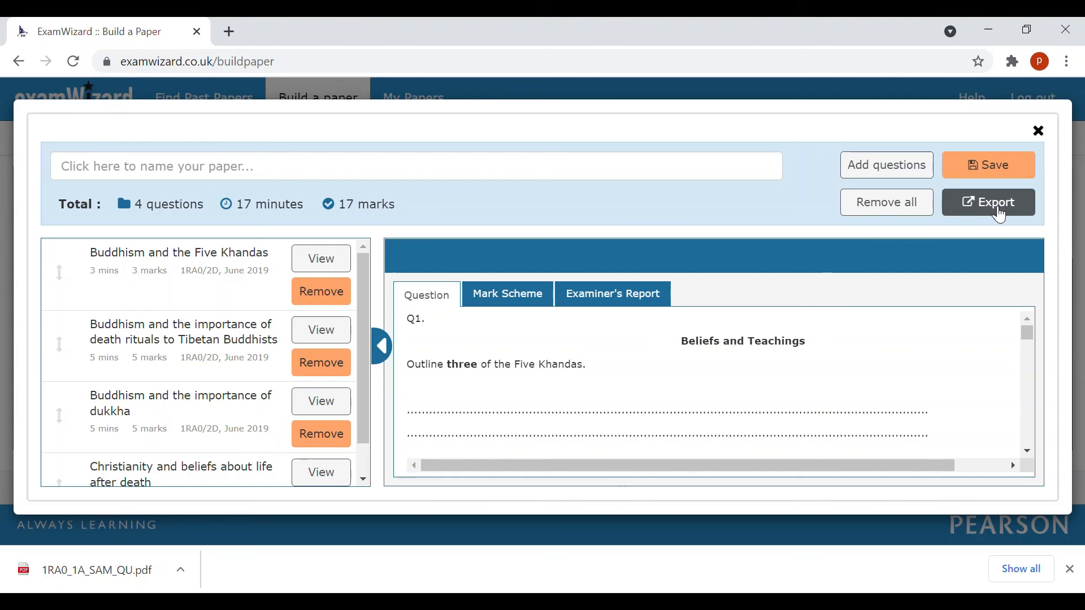
Save the paper under the name "Paper 1" and finish editing it
left_click(983, 175)
left_click(379, 227)
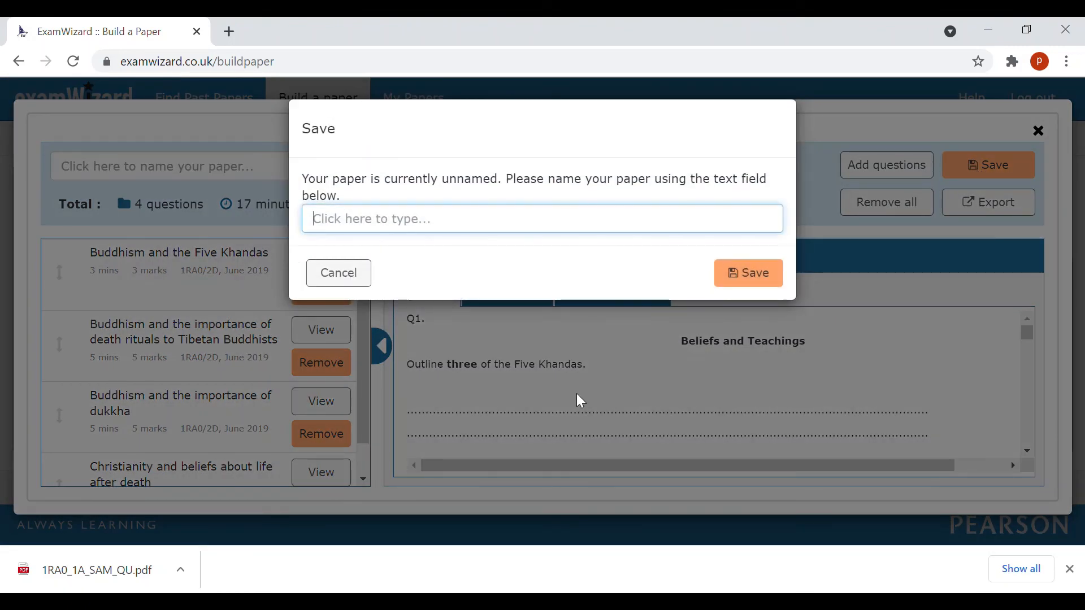
type("Paper 1")
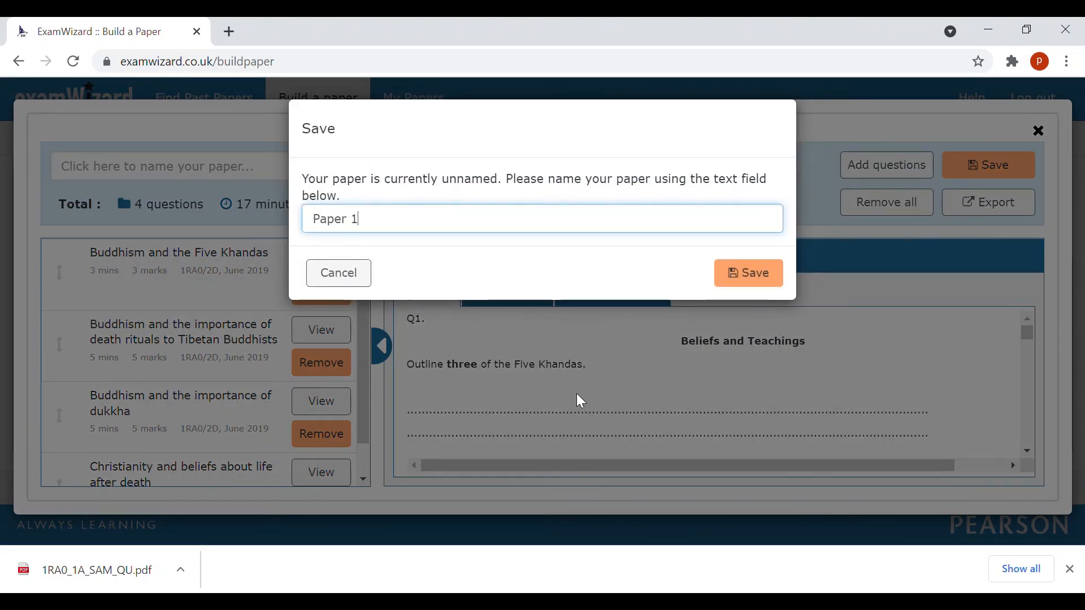
left_click(755, 272)
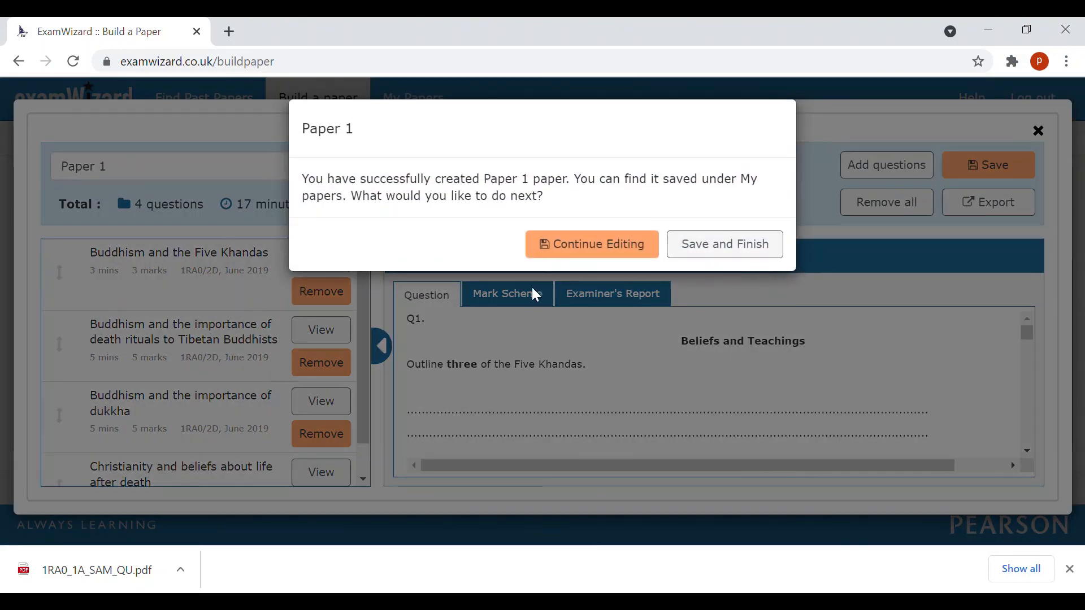
left_click(737, 256)
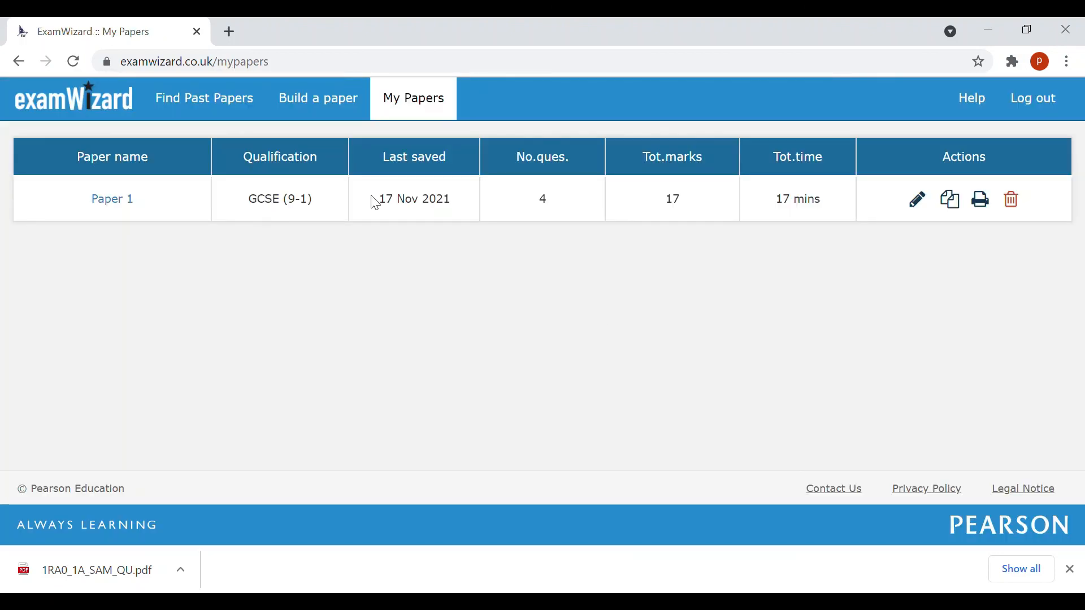